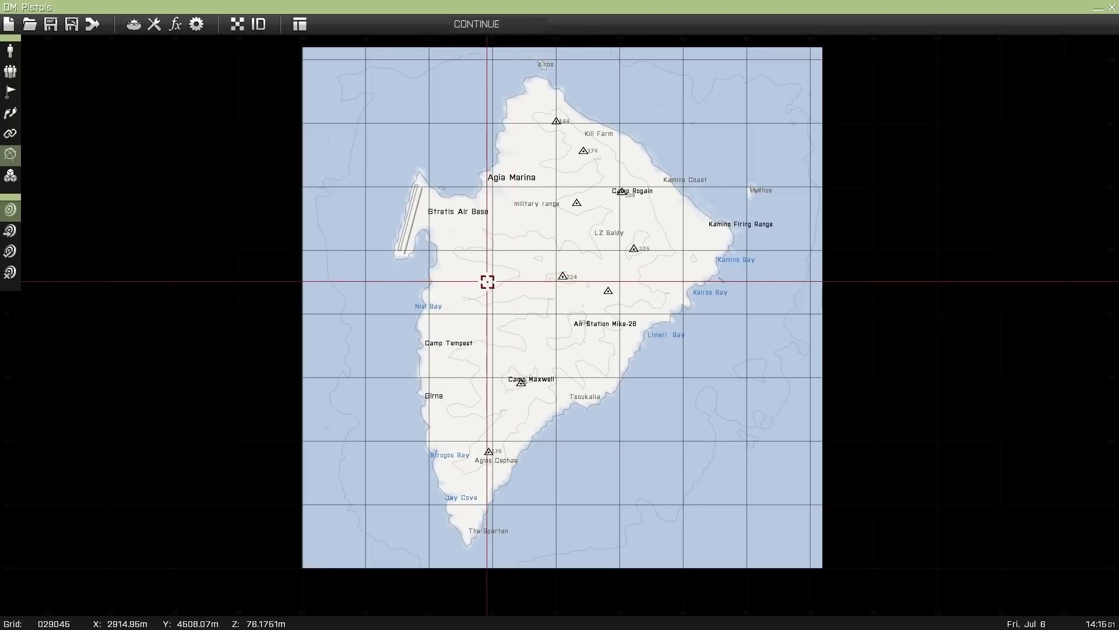
Save the mission as a user mission named "Respawn"
right_drag(458, 282, 487, 257)
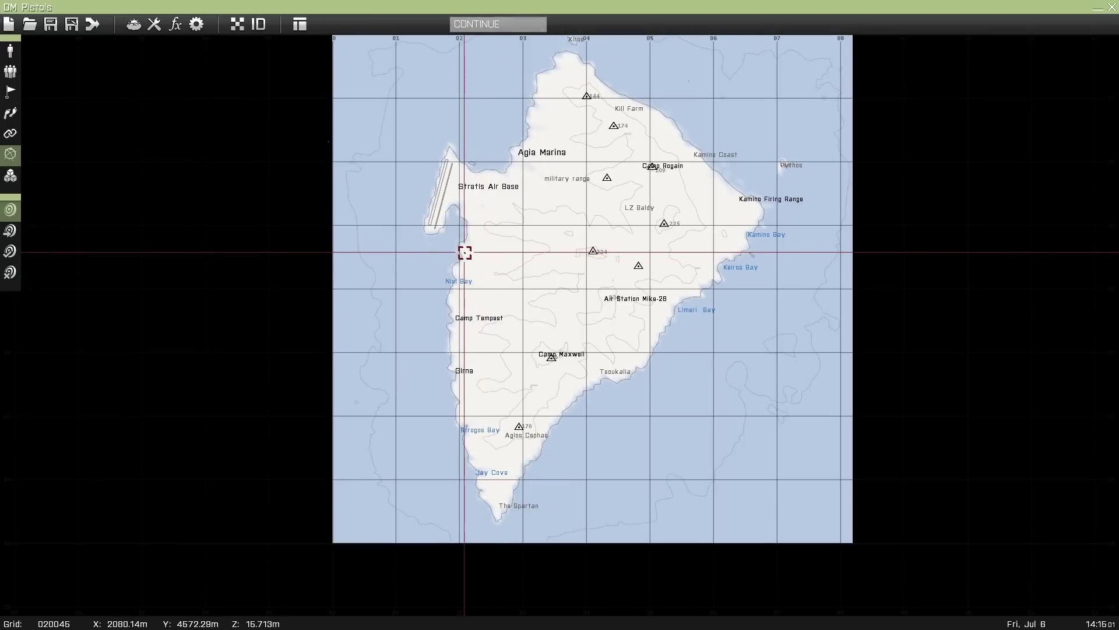
scroll(464, 252, up, 3)
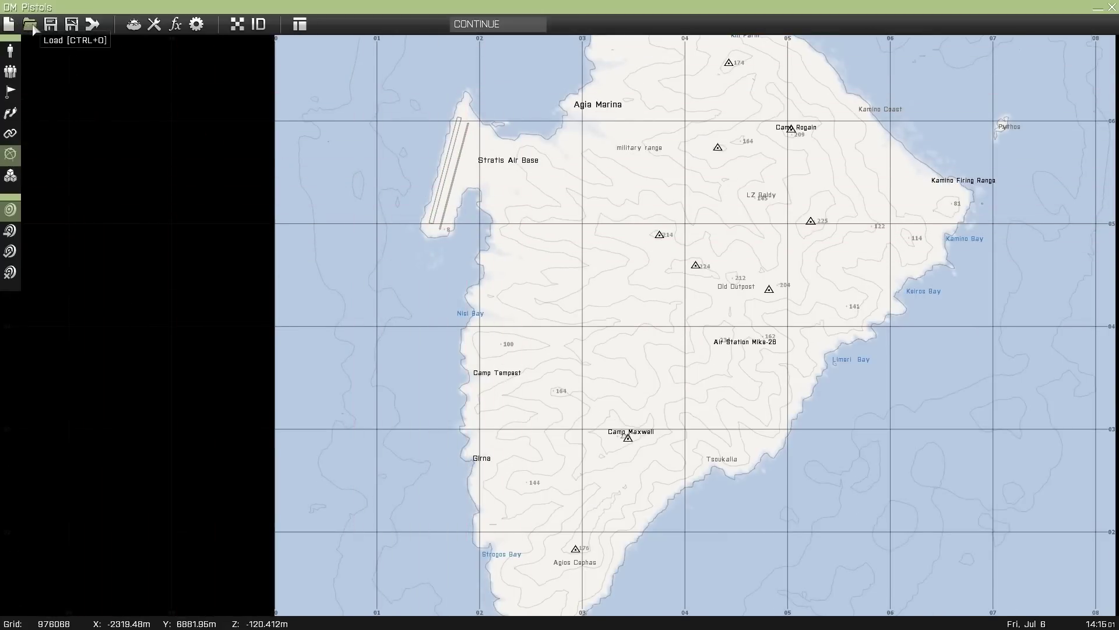
click(62, 26)
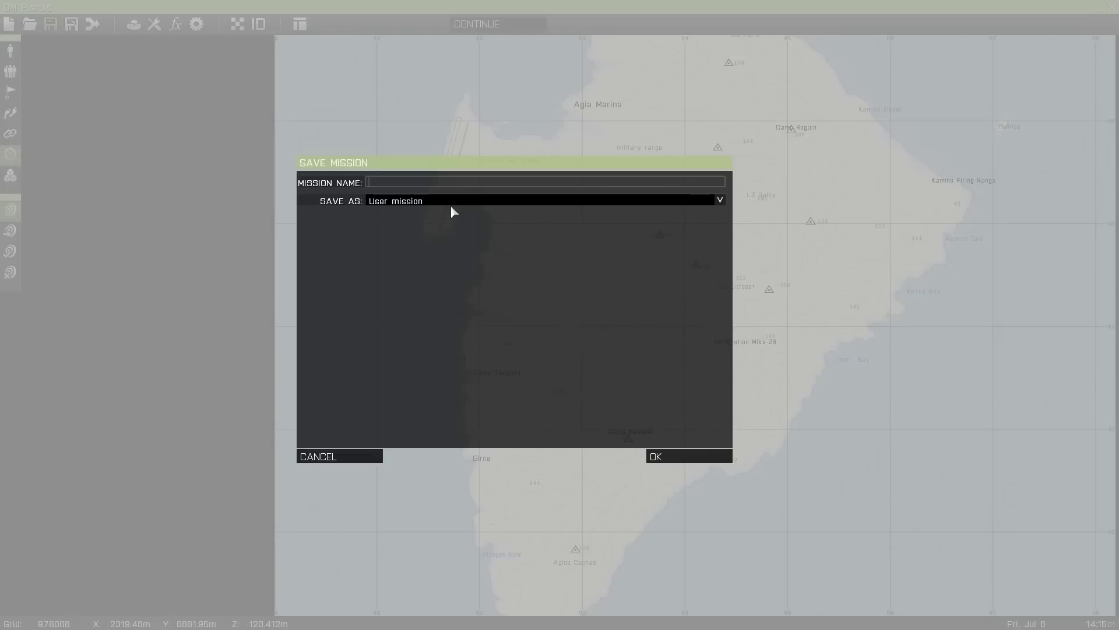
text(Respawn)
click(687, 458)
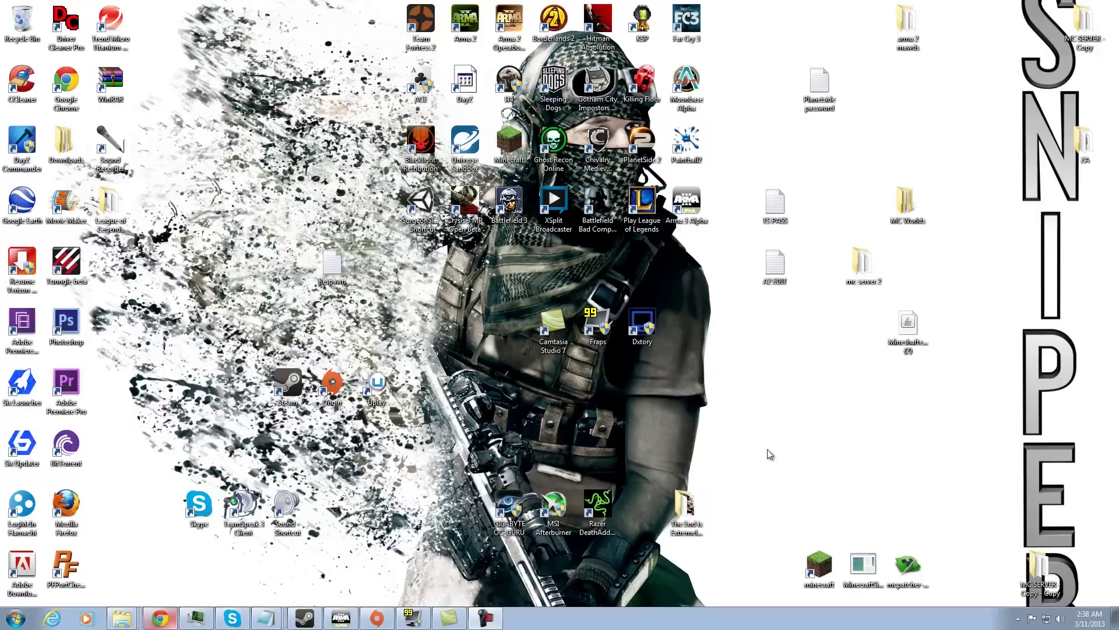
Create a new text document on the Windows desktop, reposition its icon slightly, and open it in Notepad
right_click(762, 418)
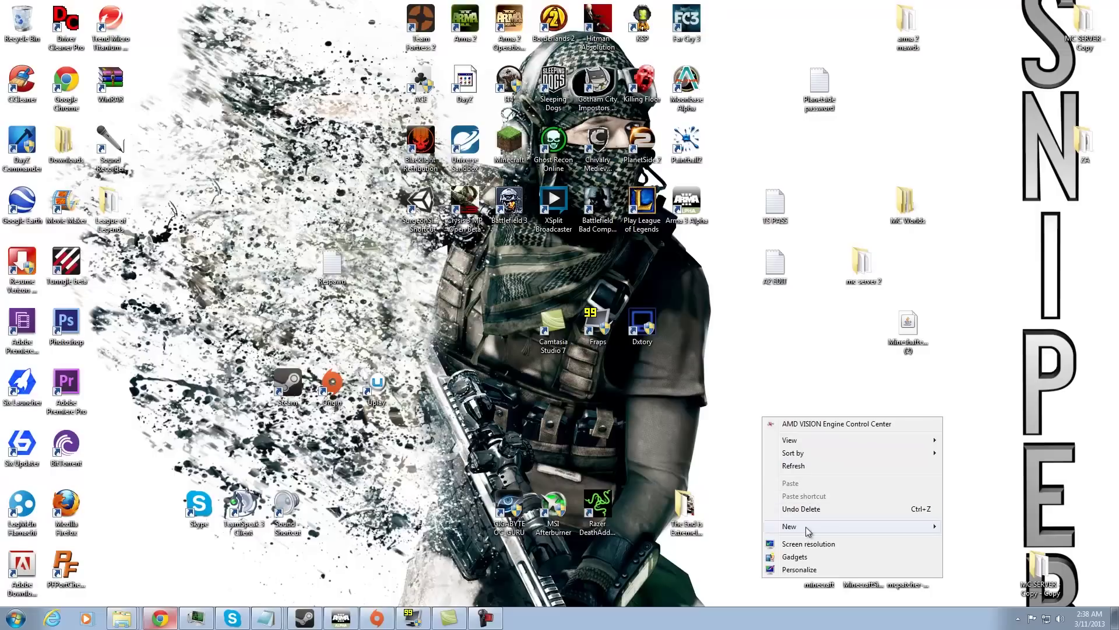
mouse_move(807, 530)
click(988, 505)
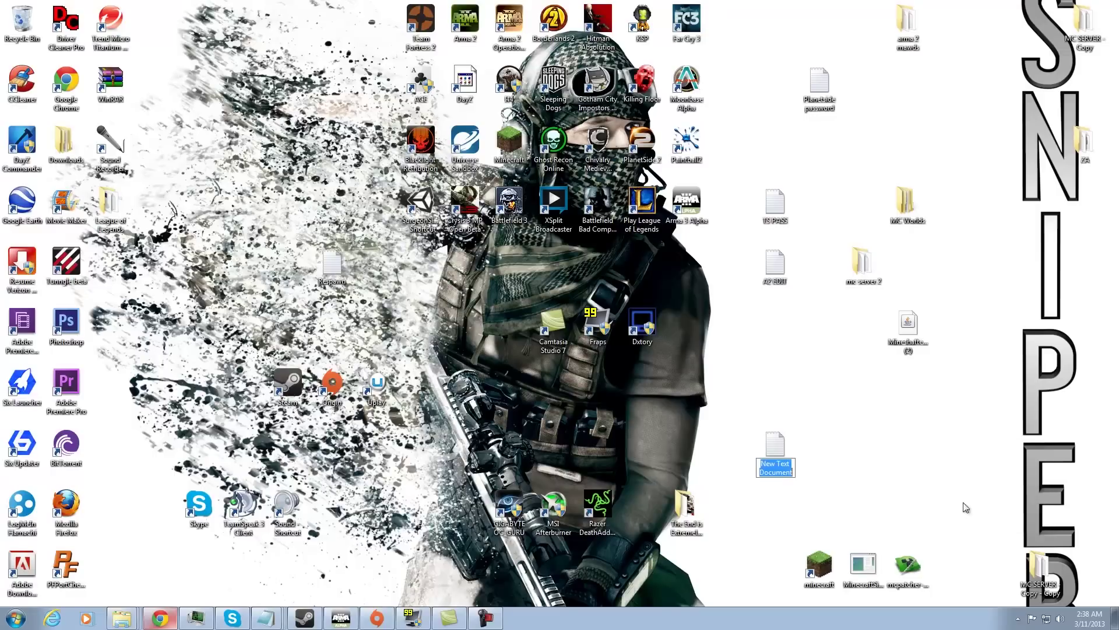
click(781, 444)
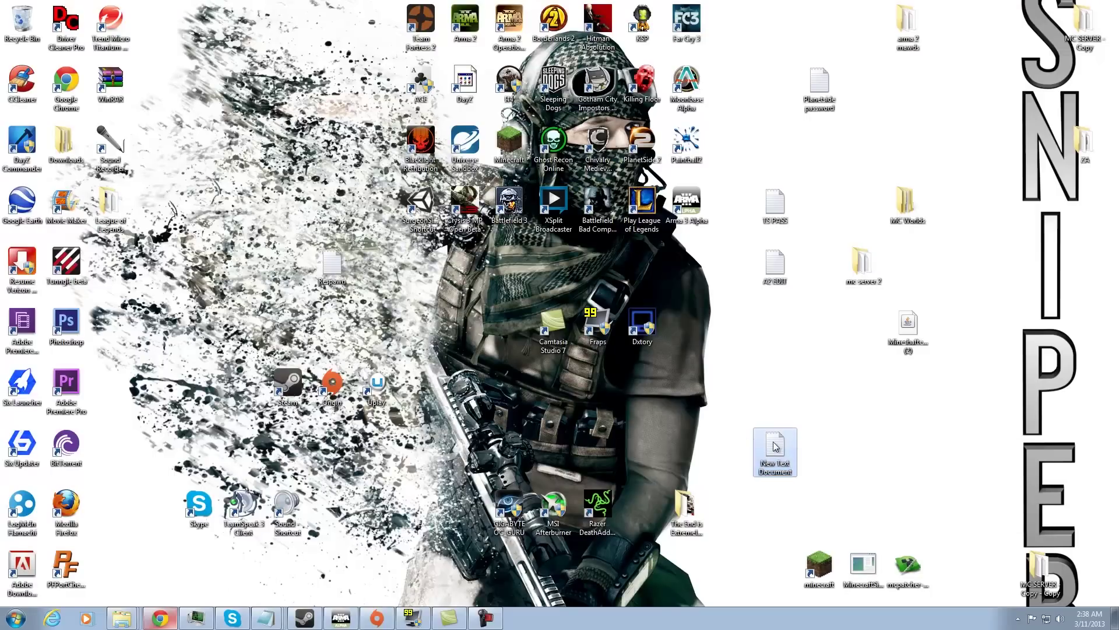
drag(793, 447, 790, 385)
double_click(781, 388)
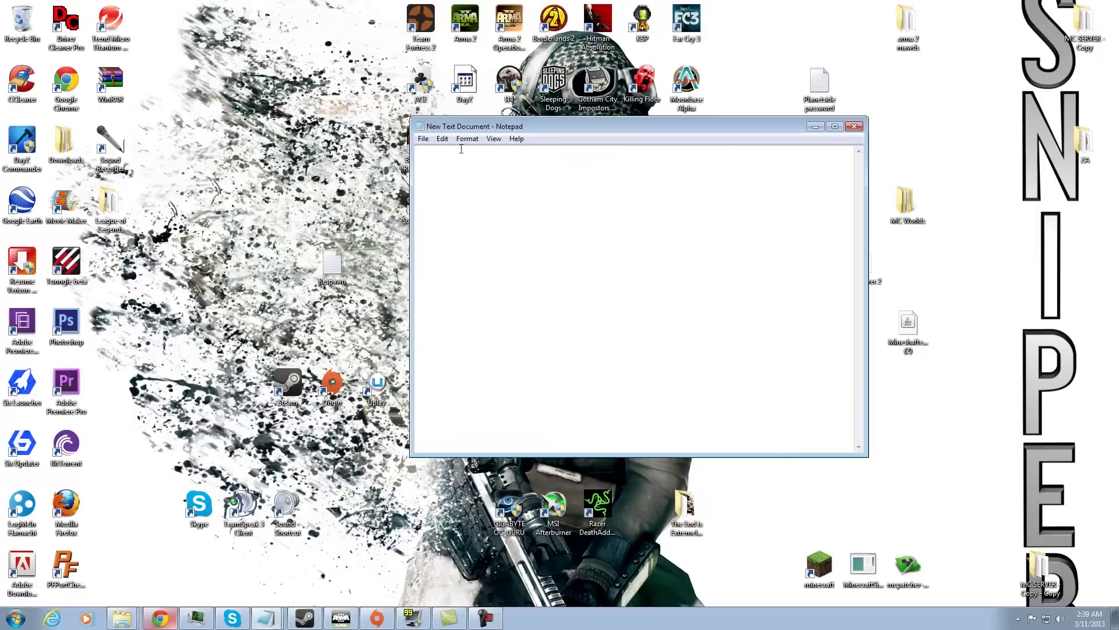
Save the blank document to the desktop as description.ext, with the file type set to All Files
click(423, 139)
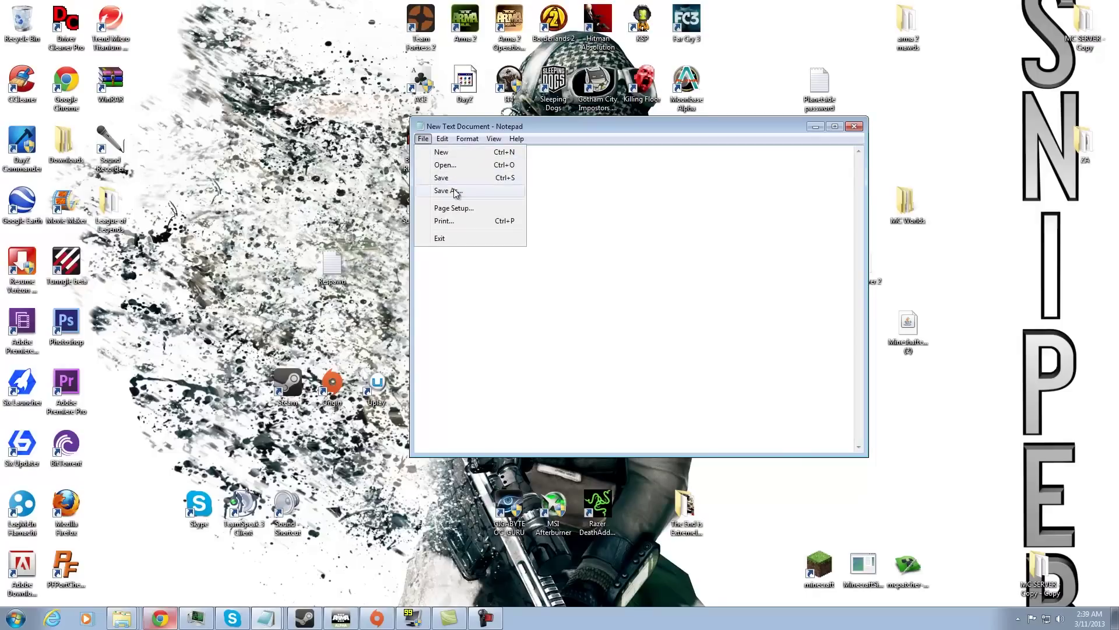
click(456, 191)
click(601, 411)
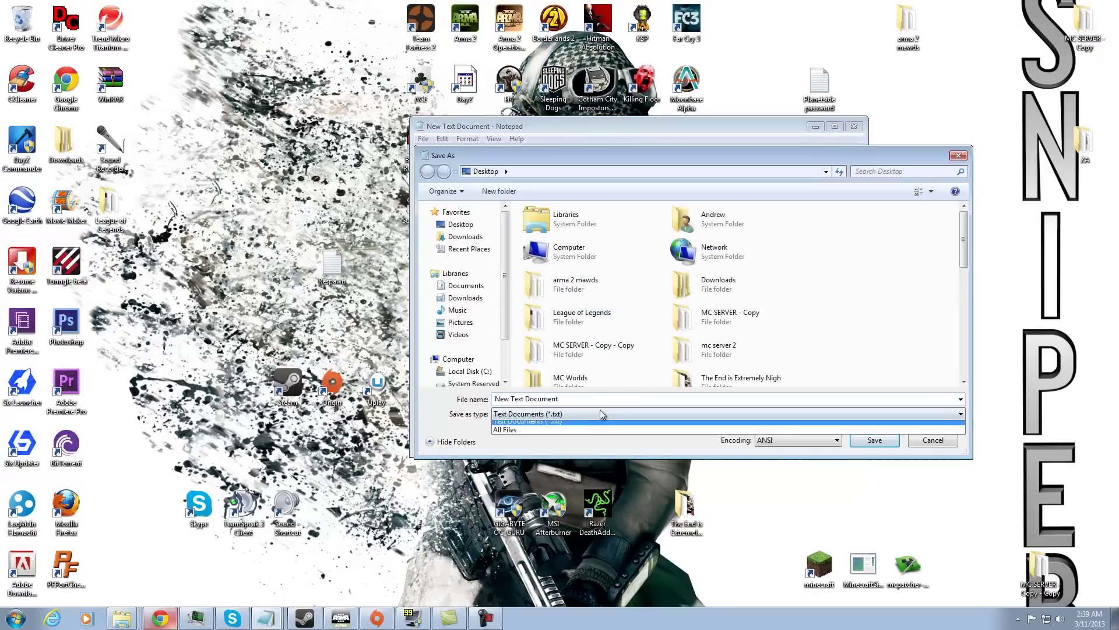
click(579, 434)
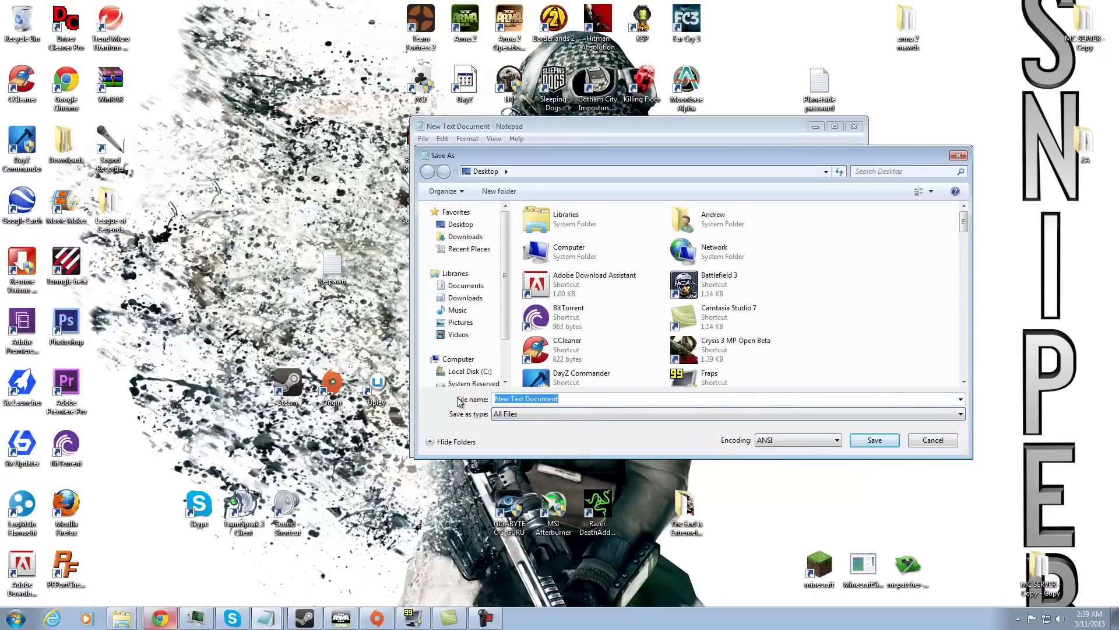
key(BackSpace)
text(de)
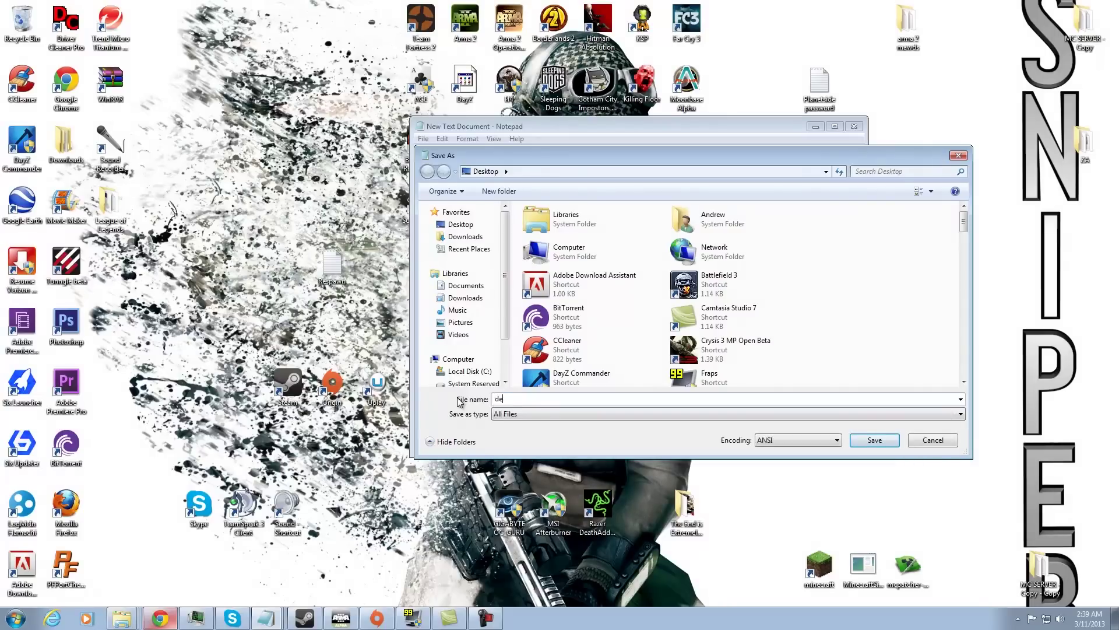
text(scripton)
key(Left)
key(Left)
text(ion.ec)
key(BackSpace)
text(x)
click(874, 440)
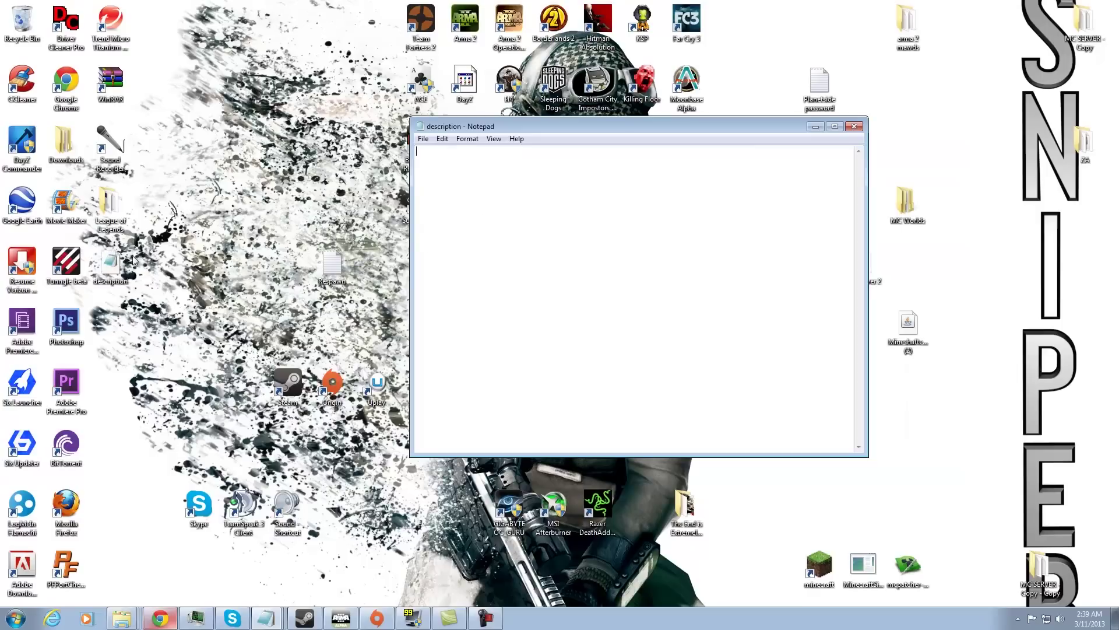
Delete the leftover New Text Document file from the desktop, moving the Notepad window out of the way
drag(642, 125, 453, 78)
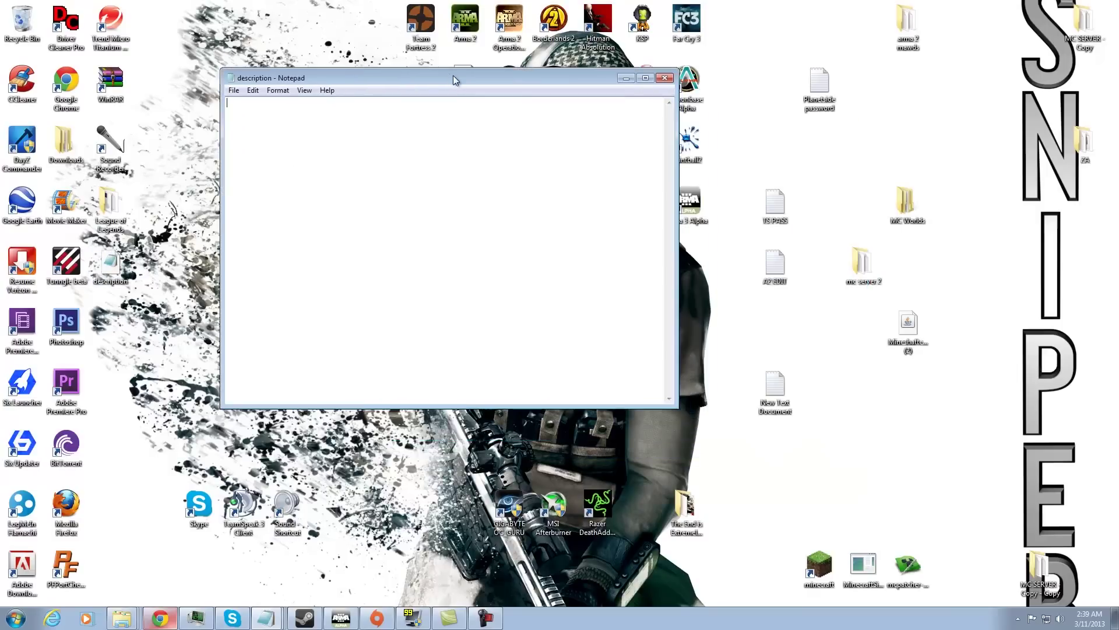
key(Delete)
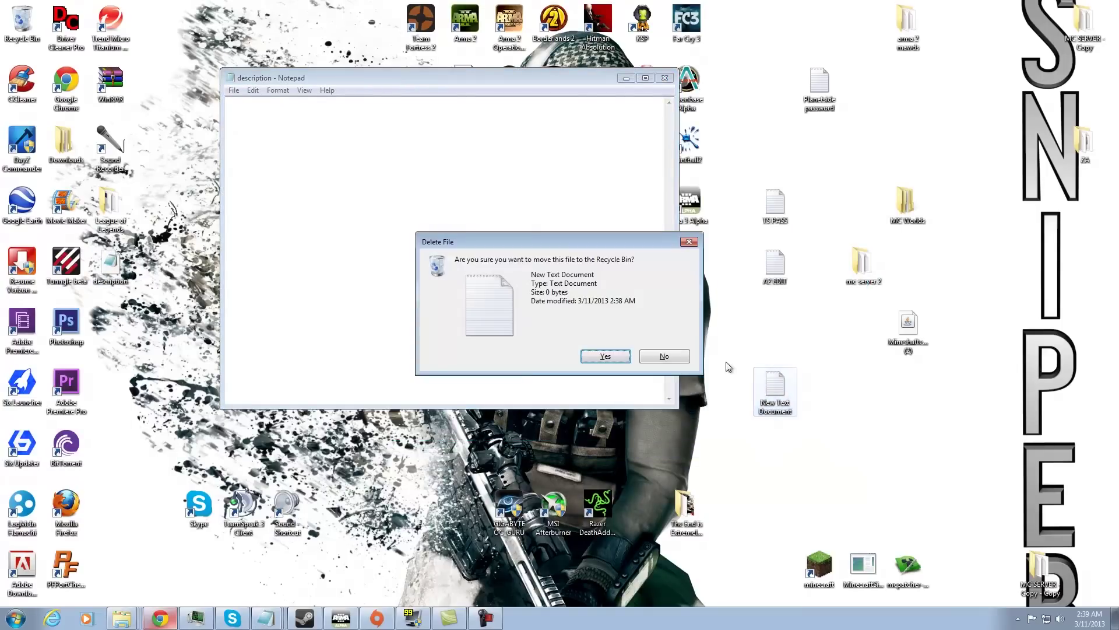
click(589, 355)
drag(353, 78, 531, 156)
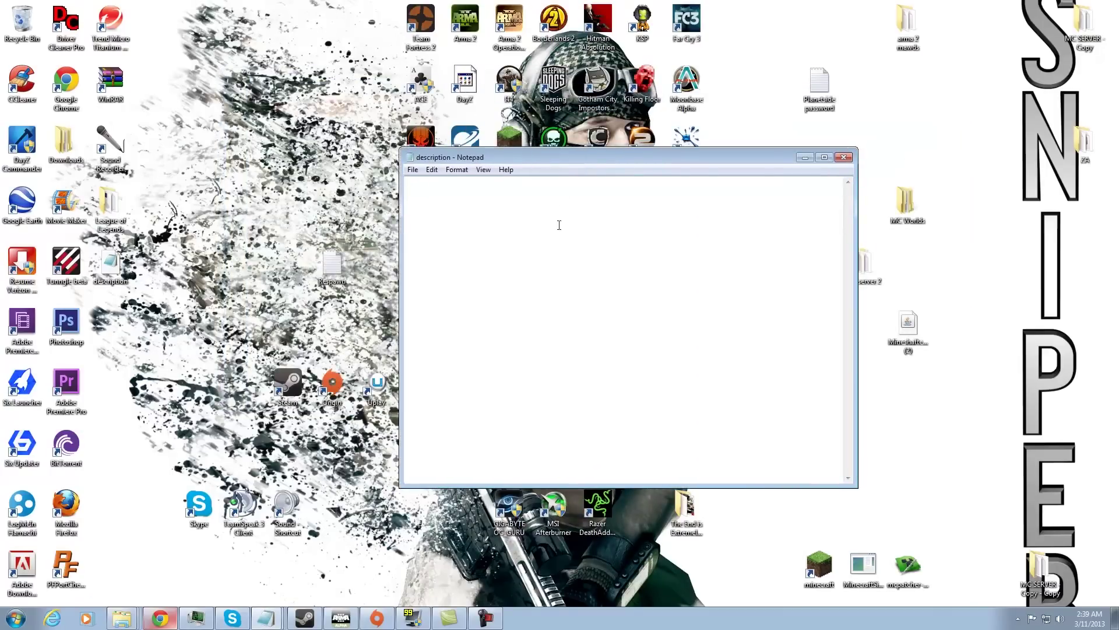
Open the Respawn.Stratis mission folder under Documents, Arma 3 Alpha, missions in Windows Explorer
click(129, 615)
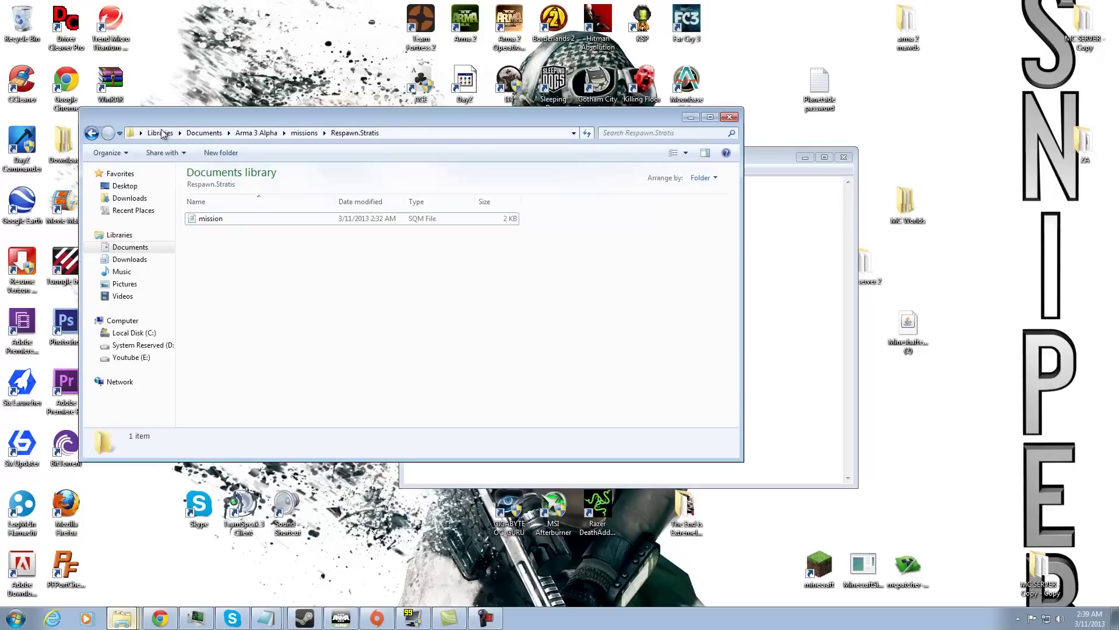
click(204, 133)
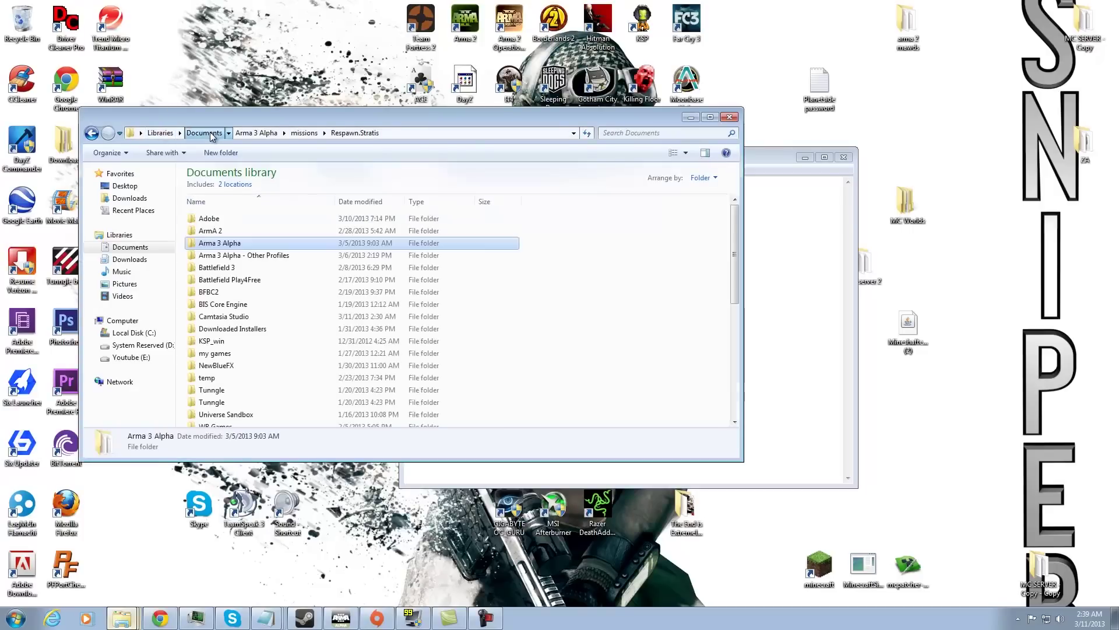
double_click(232, 246)
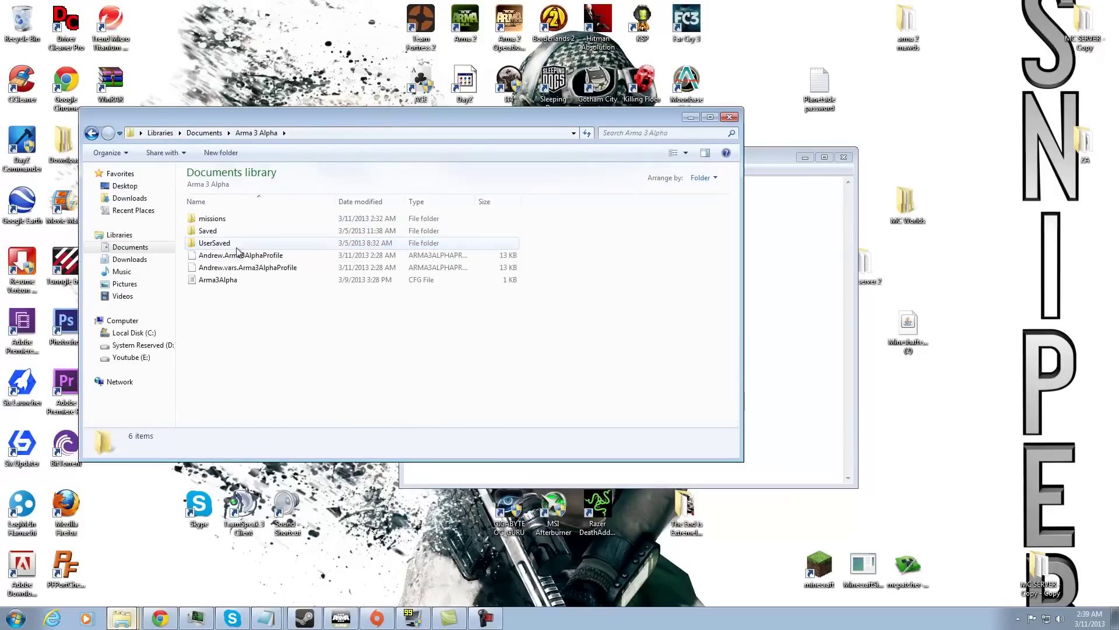
double_click(233, 218)
click(257, 282)
double_click(257, 281)
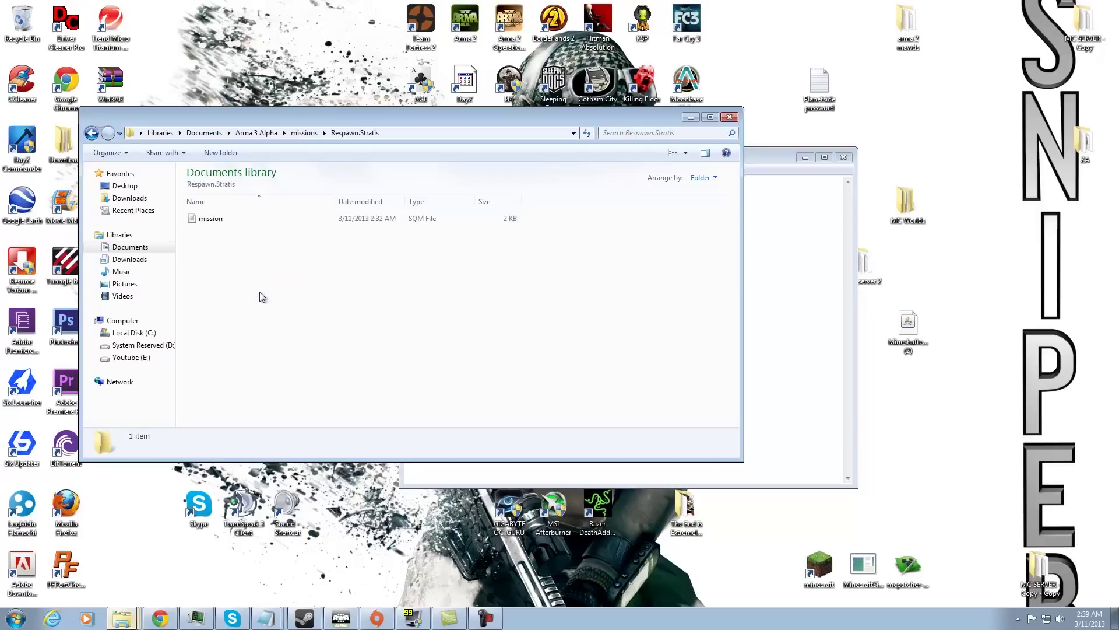
Look through the mission SQM file's contents in Notepad and close it
double_click(208, 219)
scroll(841, 209, down, 13)
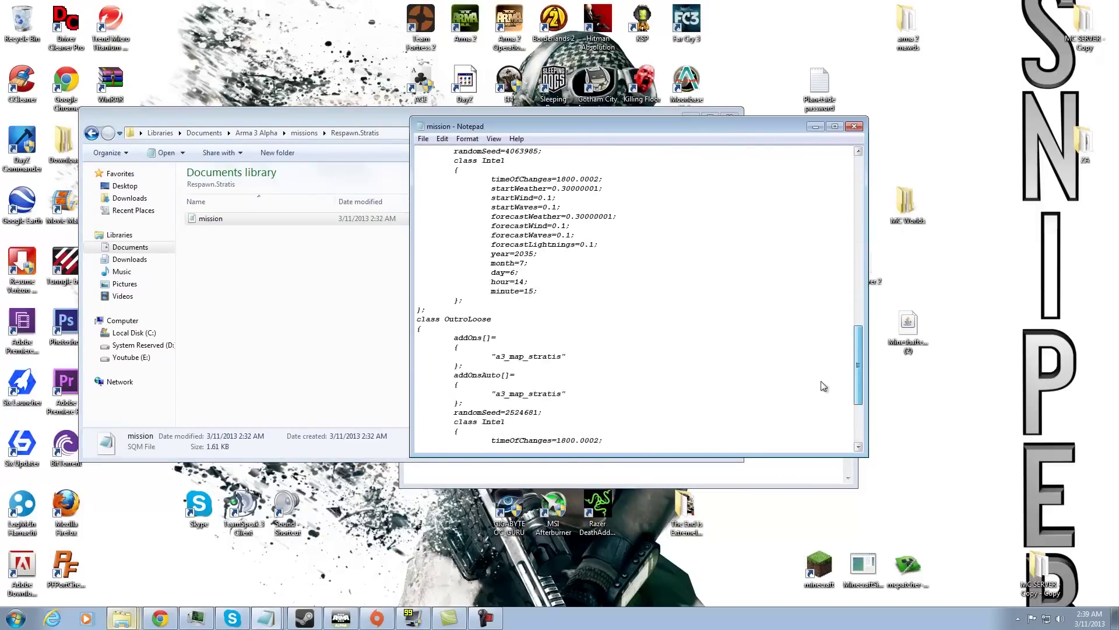
scroll(824, 386, down, 5)
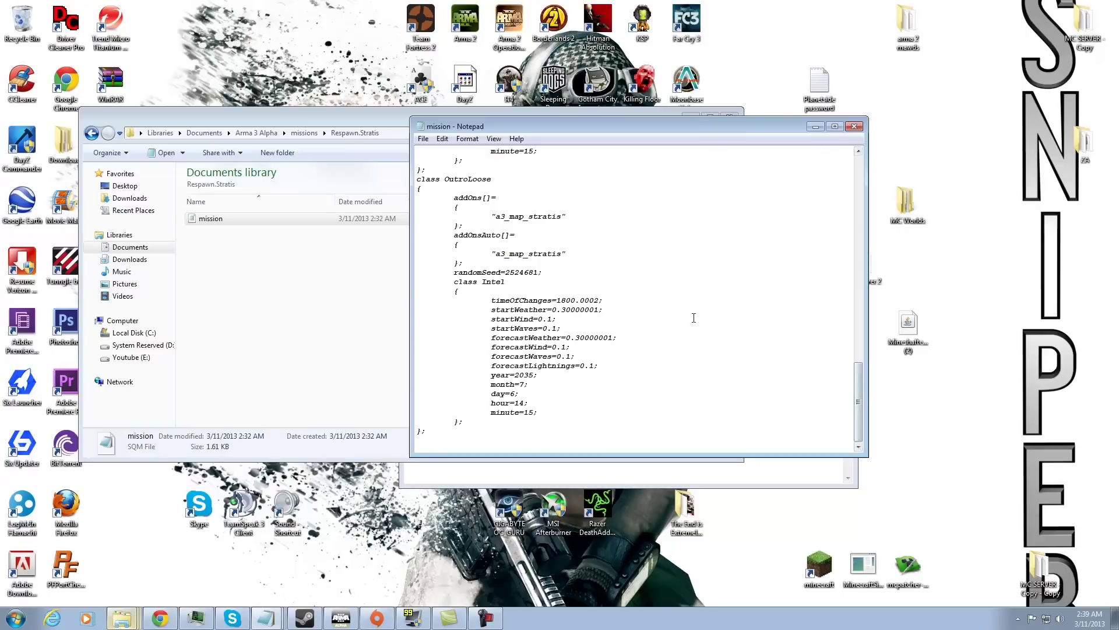
scroll(566, 235, up, 10)
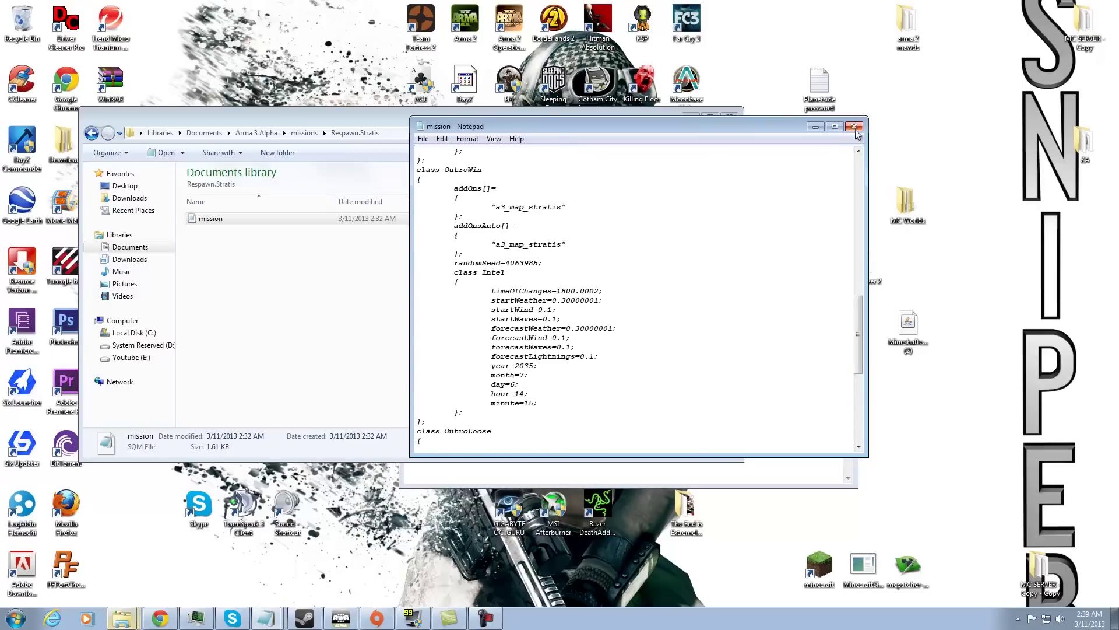
click(854, 125)
Copy the empty description file from the desktop into the Respawn.Stratis folder
drag(521, 118, 701, 117)
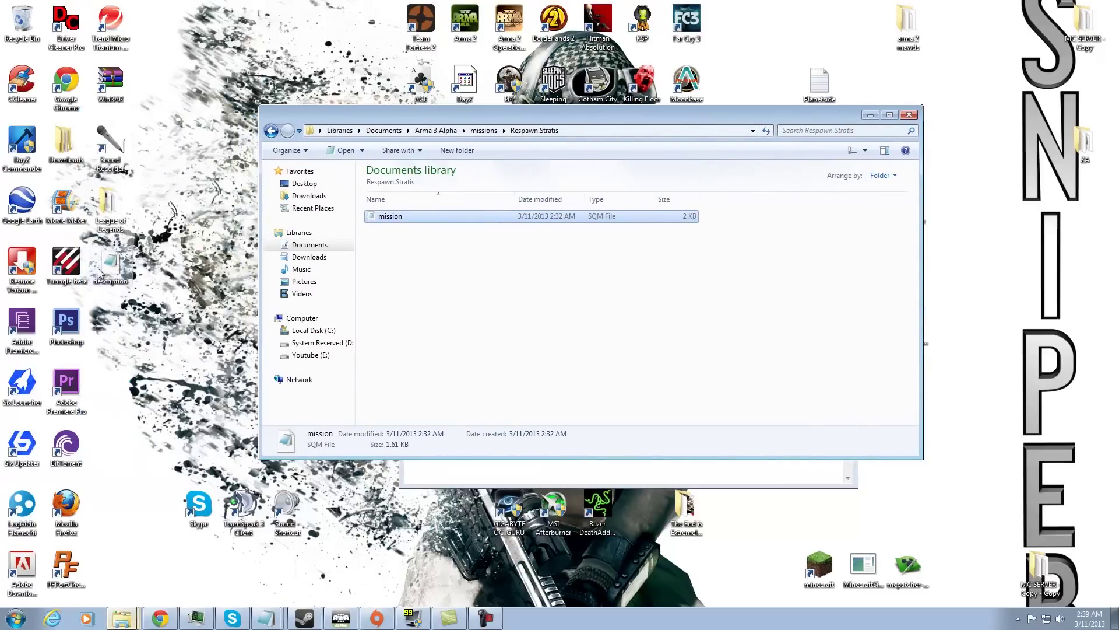
key(ctrl+v)
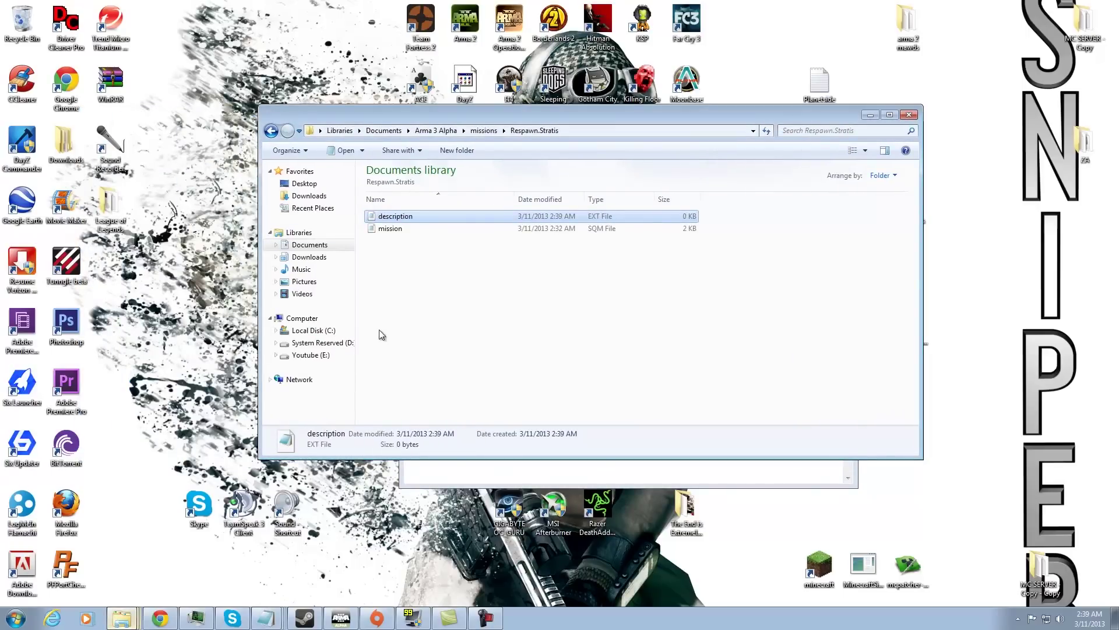
Open the description file in the DM%20Pistols.Stratis mission folder and review its respawn settings
click(483, 131)
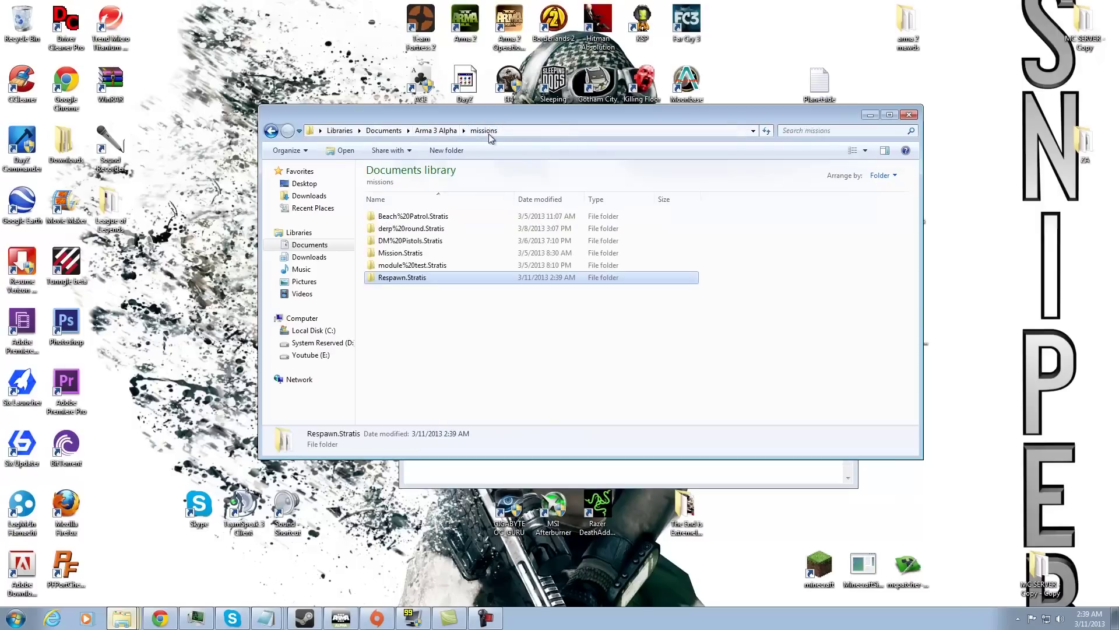
double_click(461, 240)
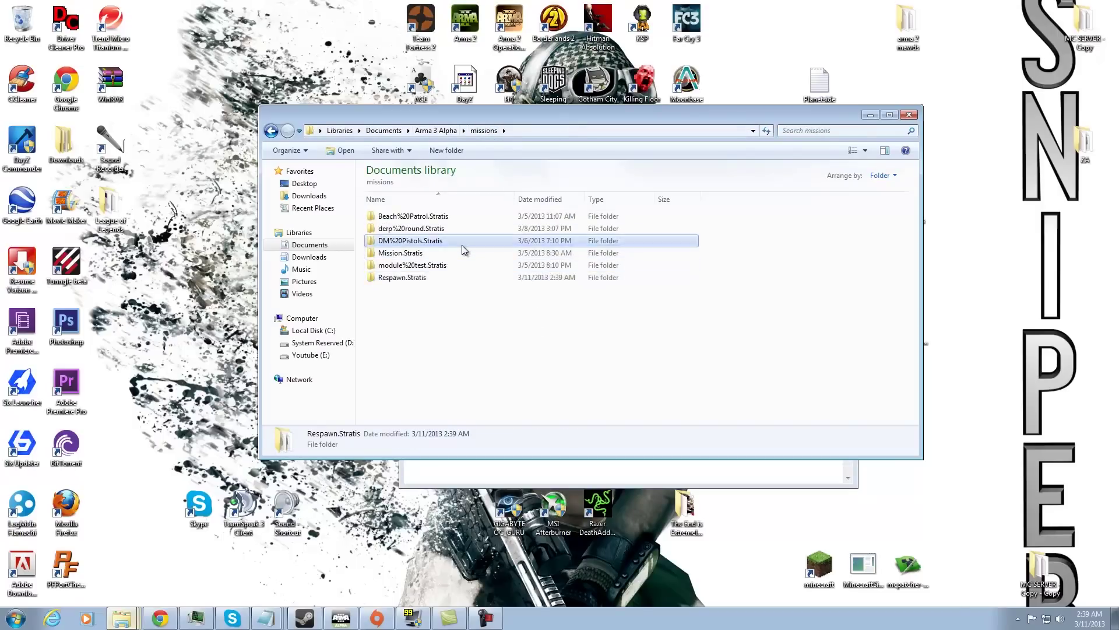
double_click(432, 216)
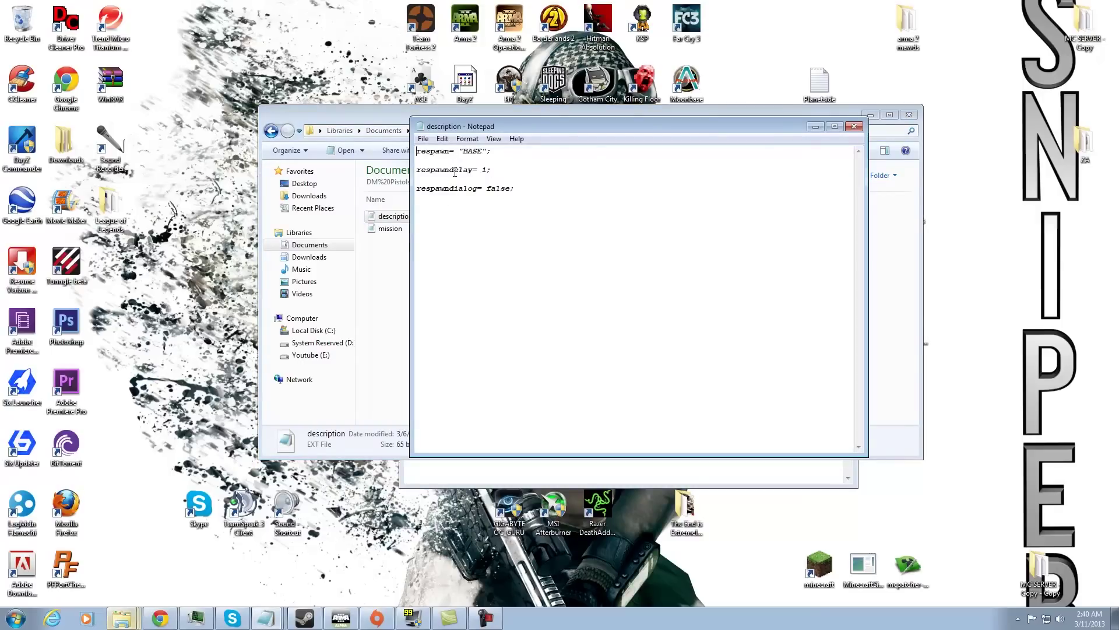
drag(416, 151, 524, 191)
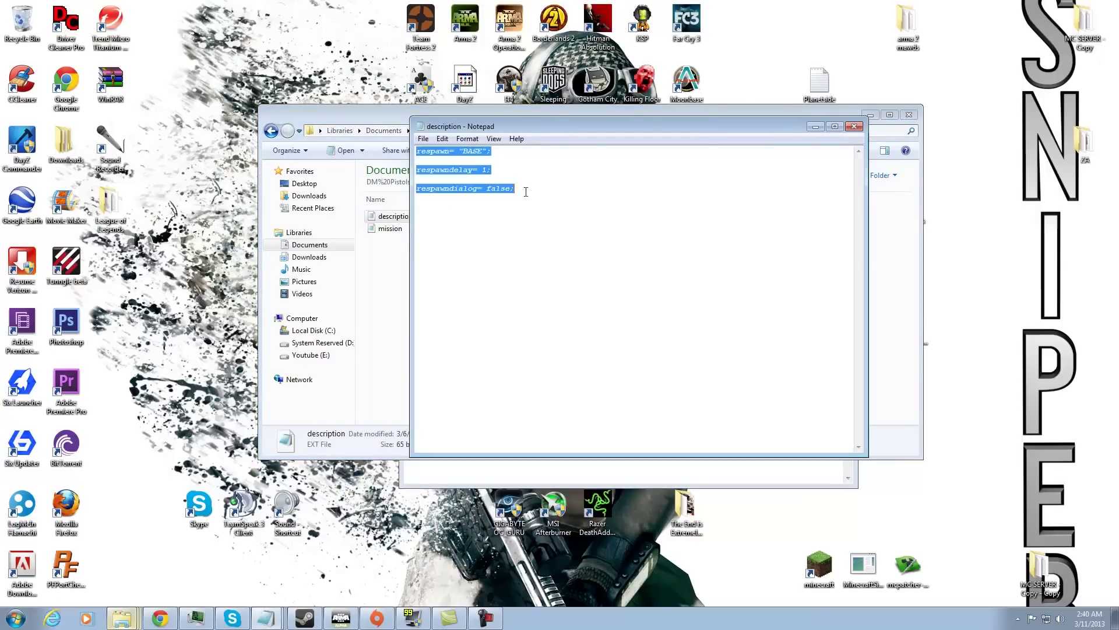
click(524, 194)
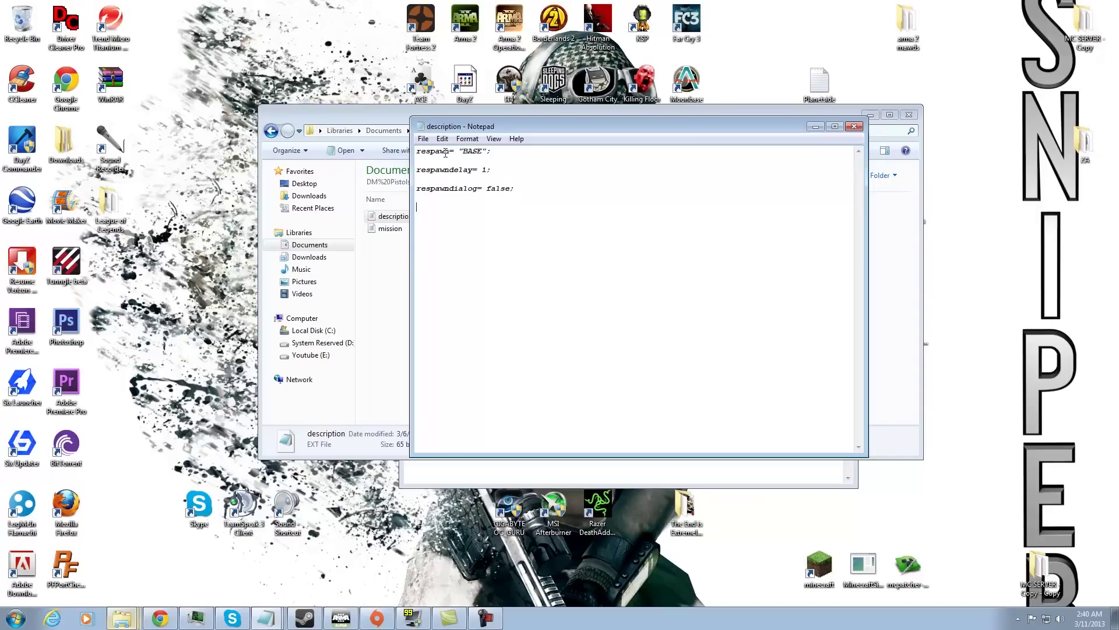
Retype the respawn value as "BASE", go over the delay and dialog lines, and close the file without saving
mouse_move(460, 151)
mouse_down()
mouse_move(485, 152)
mouse_move(465, 149)
mouse_up()
click(489, 152)
drag(483, 151, 464, 152)
key(BackSpace)
text(BASE)
drag(486, 150, 492, 151)
click(504, 176)
double_click(488, 169)
click(492, 192)
click(851, 127)
click(583, 322)
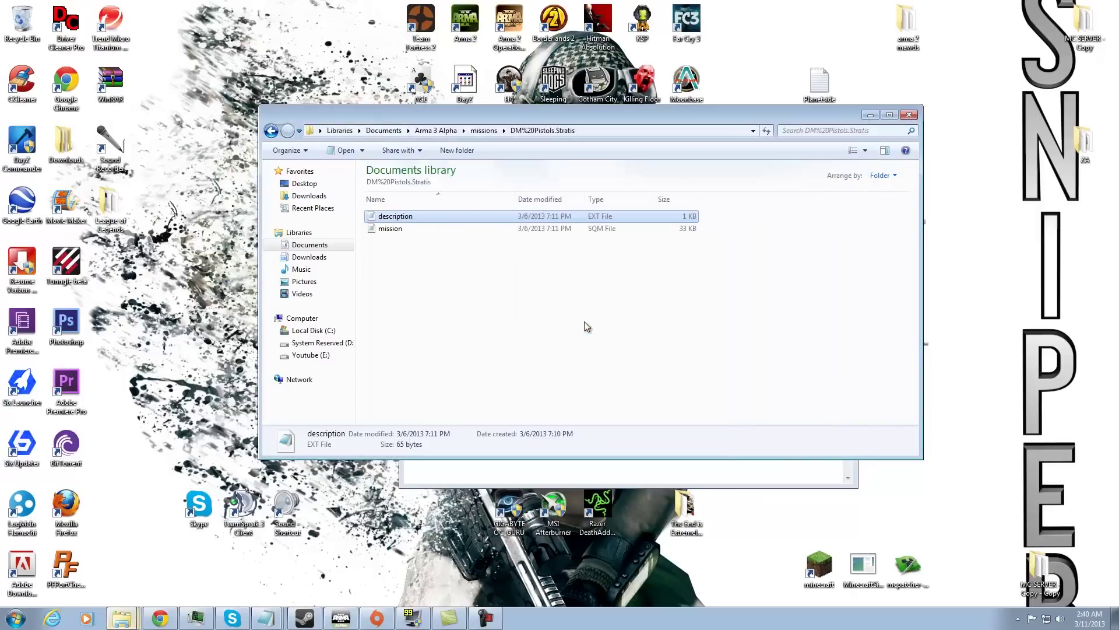
Copy the description file from the DM%20Pistols.Stratis folder and go to the Respawn.Stratis mission folder
right_click(422, 215)
click(472, 400)
click(475, 132)
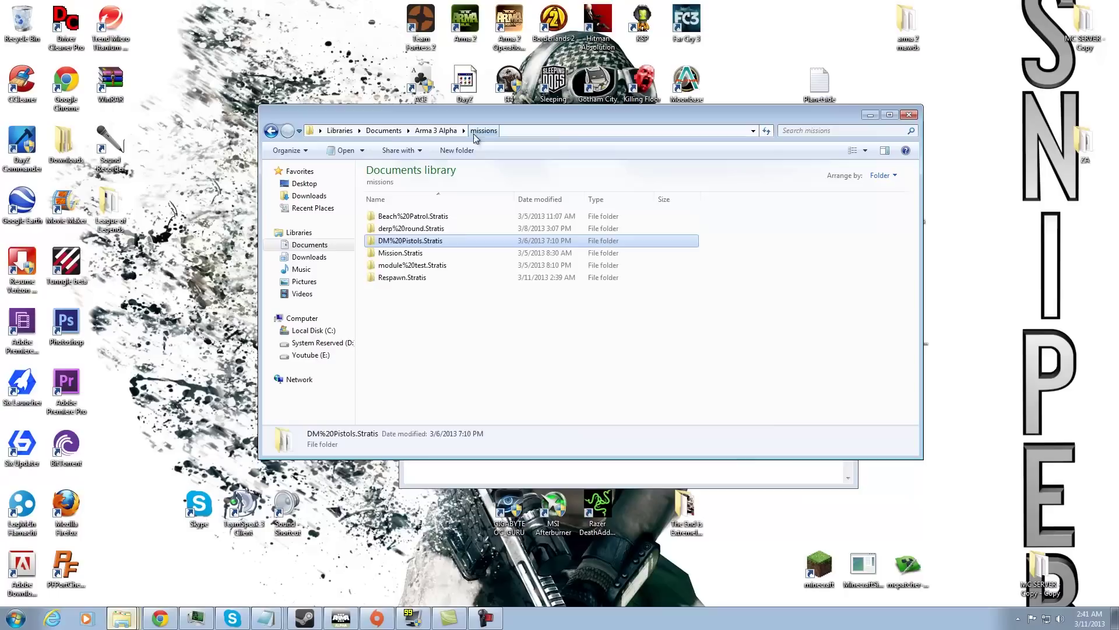
double_click(438, 275)
Replace the empty description file in Respawn.Stratis by deleting it and pasting the copied DM Pistols version
click(422, 218)
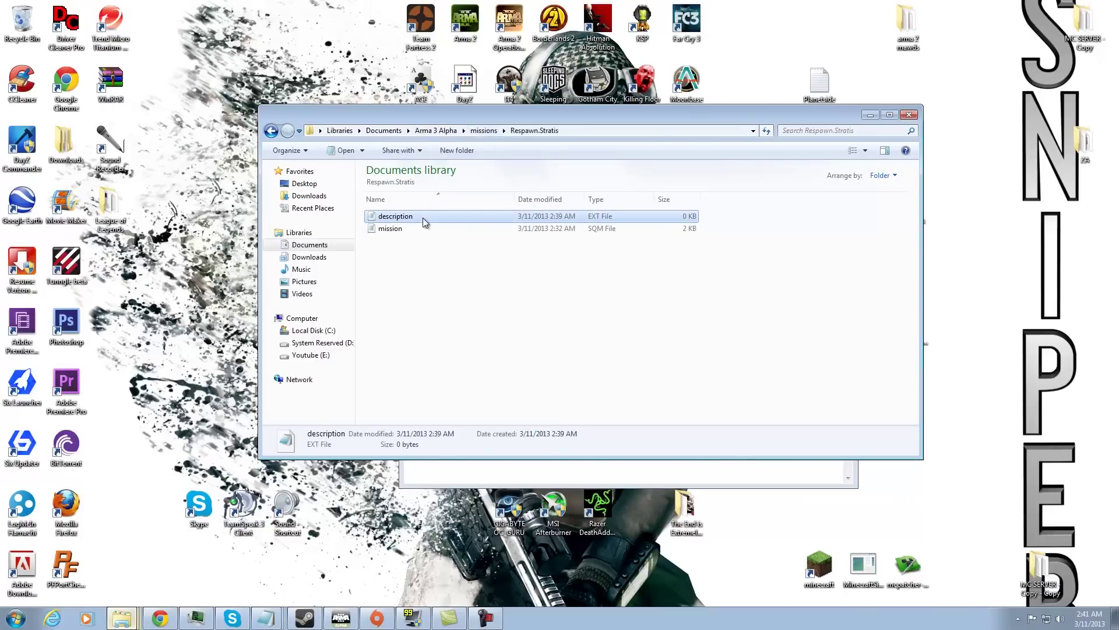
key(Delete)
click(612, 358)
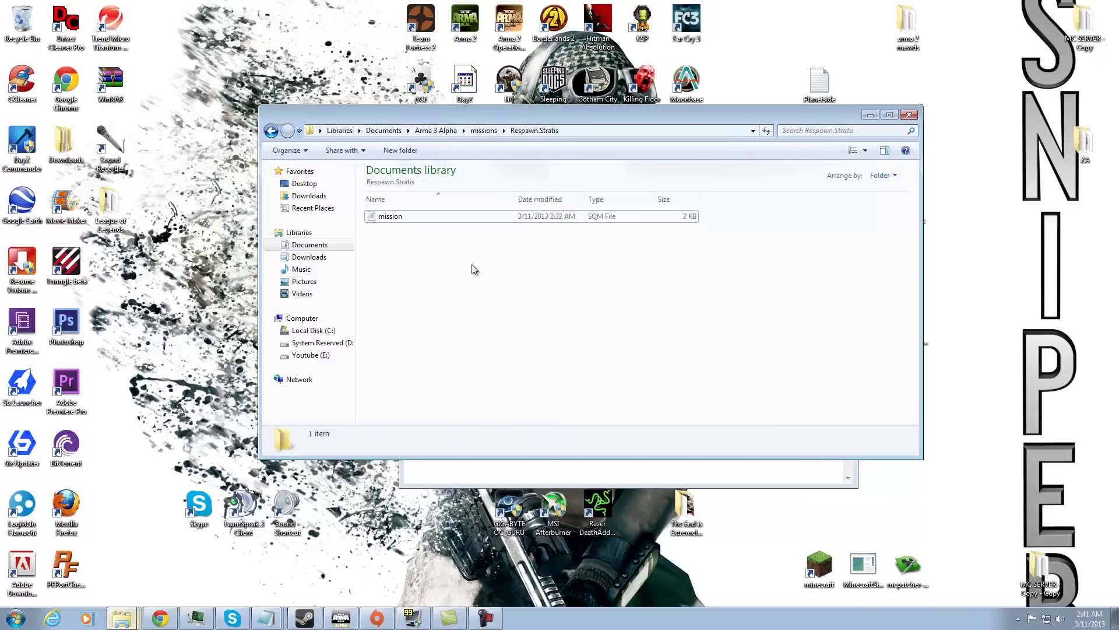
right_click(474, 268)
click(525, 363)
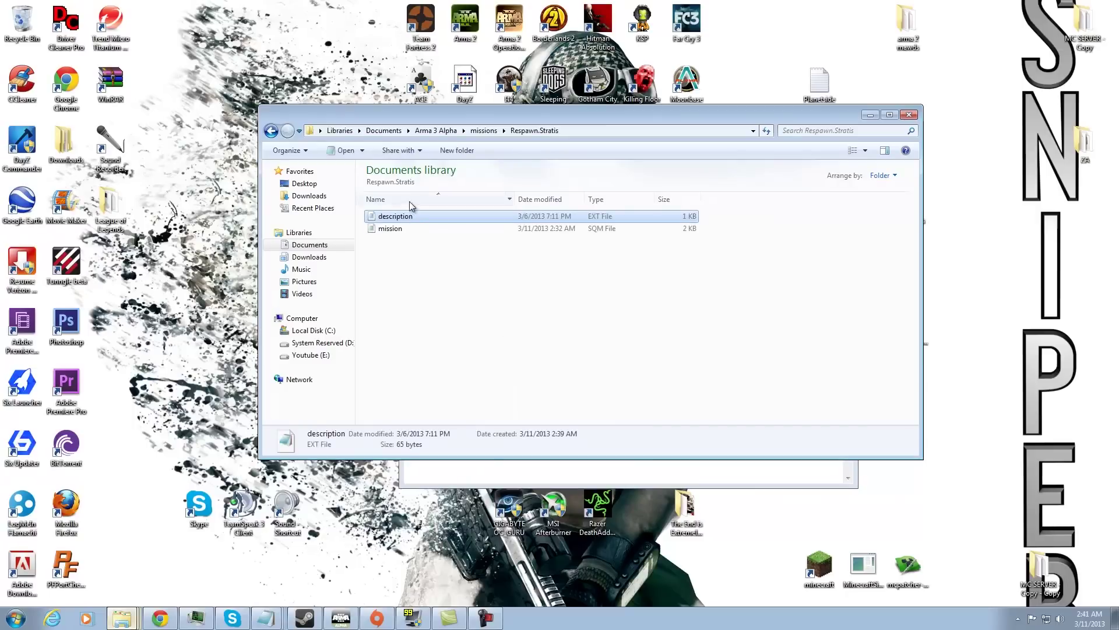
Open the description file in the Respawn.Stratis folder to check its respawn settings, and minimise both windows
double_click(402, 216)
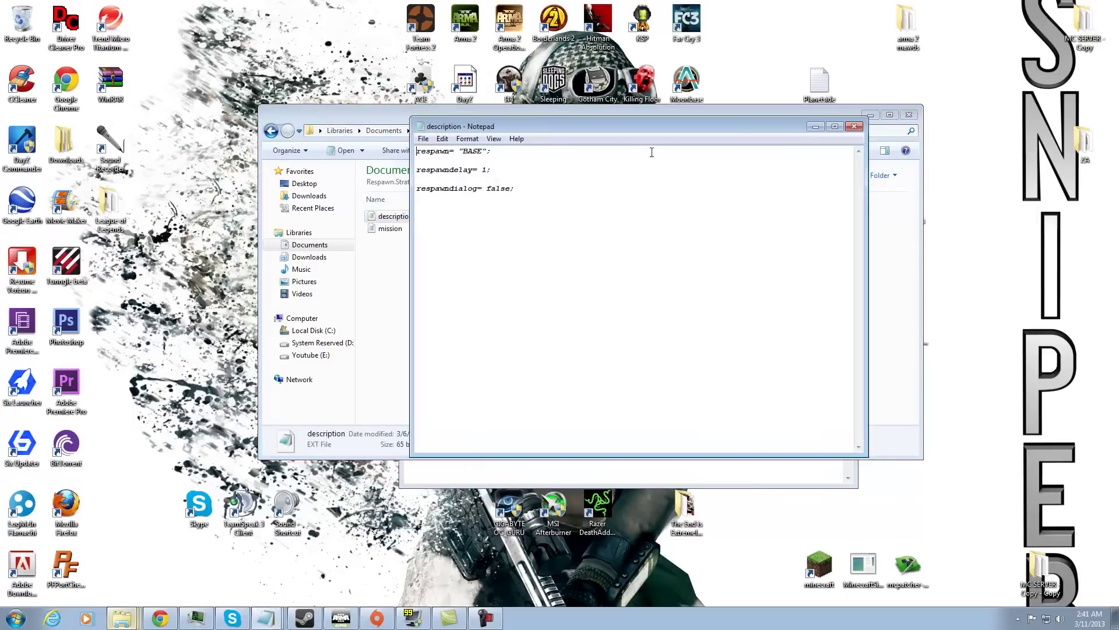
click(811, 127)
click(870, 115)
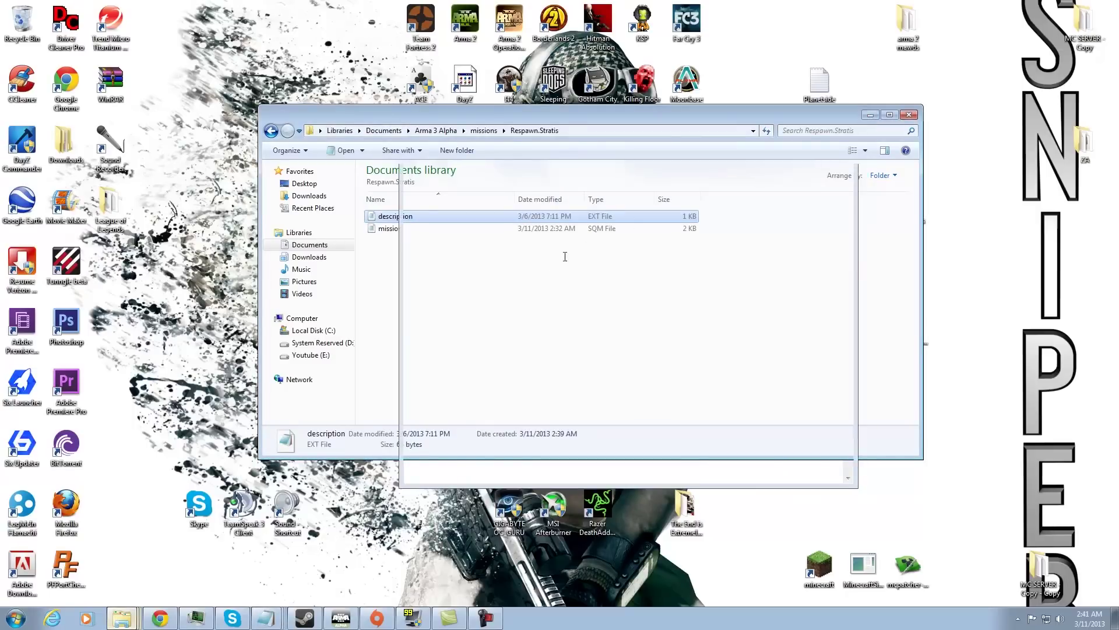
Open the Respawn notes file on the desktop and review the respawn types, highlighting "Instant"
double_click(330, 265)
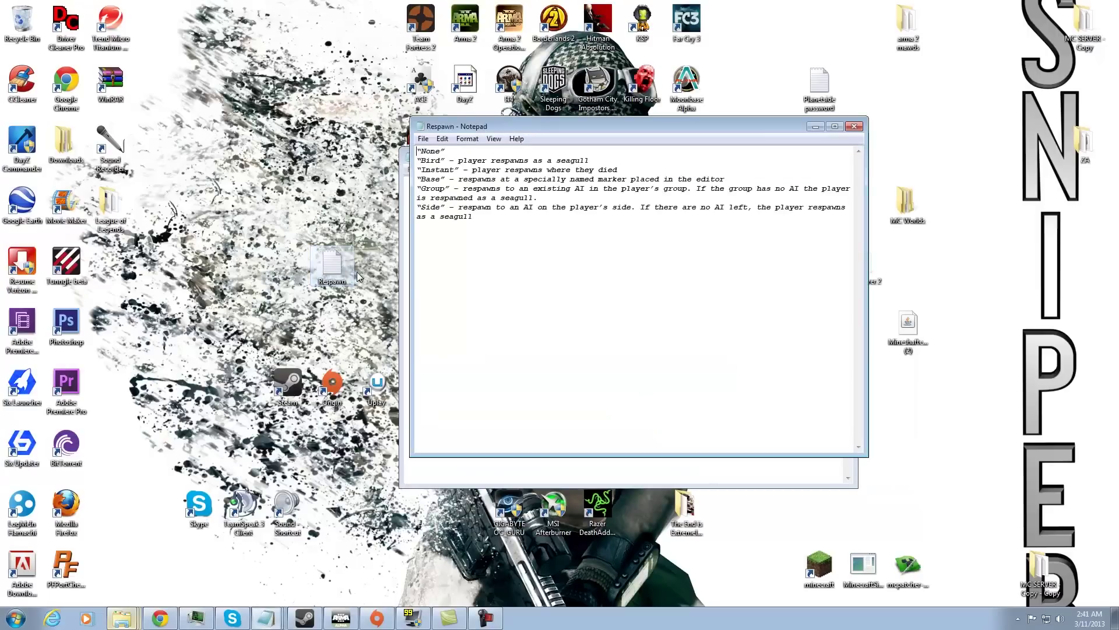
drag(536, 125, 348, 116)
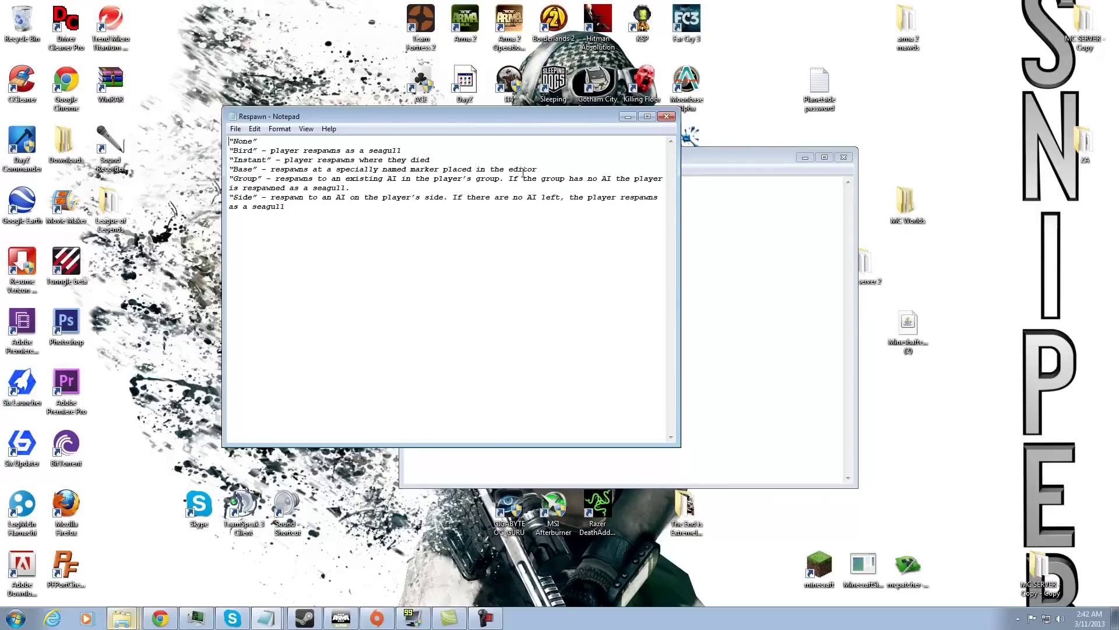
drag(234, 142, 267, 160)
Bring the description file up beside the respawn notes, highlight its BASE value, save it, and close the notes
click(261, 620)
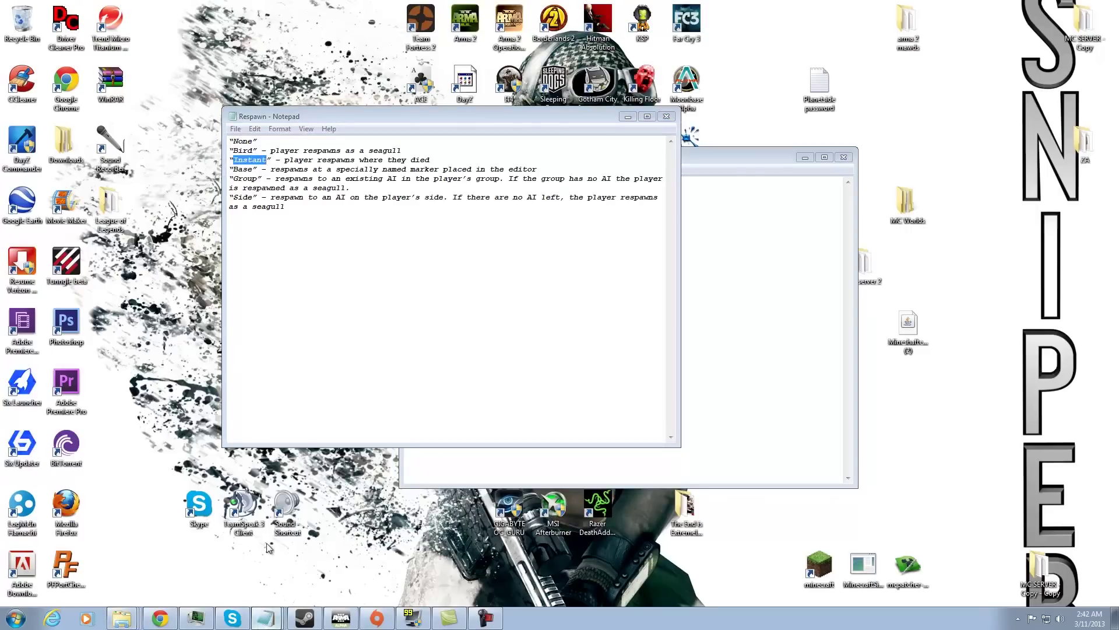
click(269, 564)
click(842, 156)
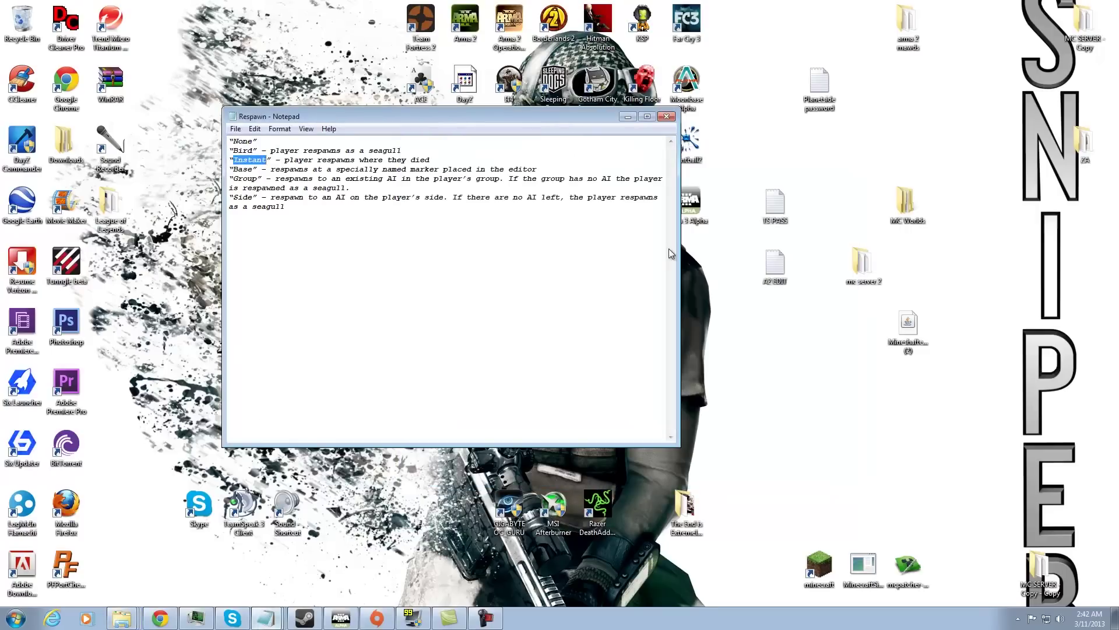
click(260, 620)
click(276, 571)
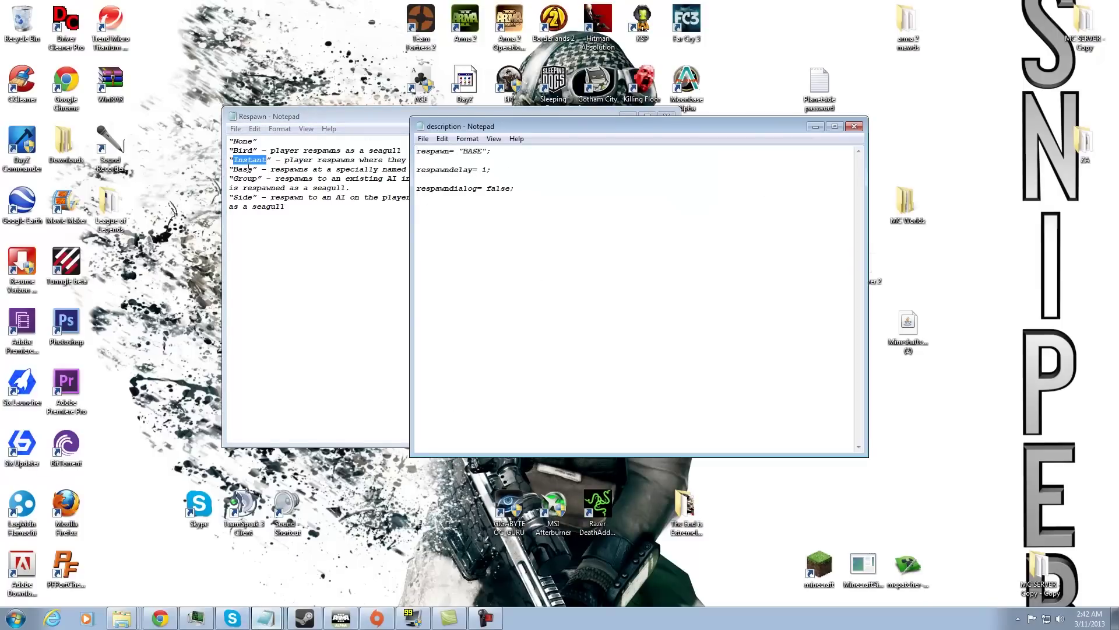
drag(445, 126, 556, 141)
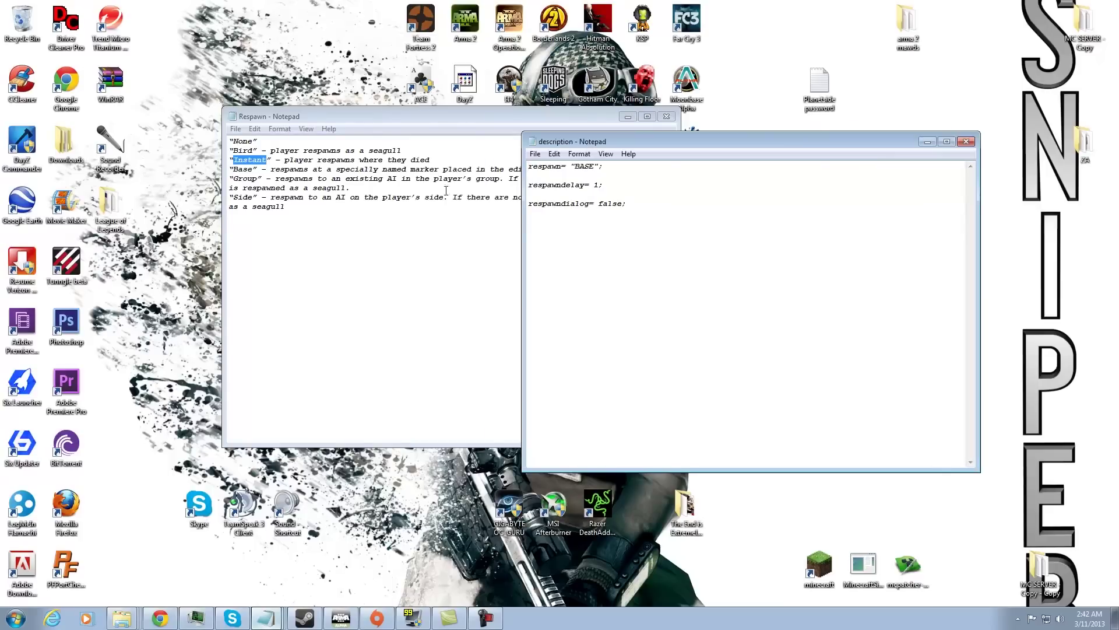
drag(573, 168, 593, 167)
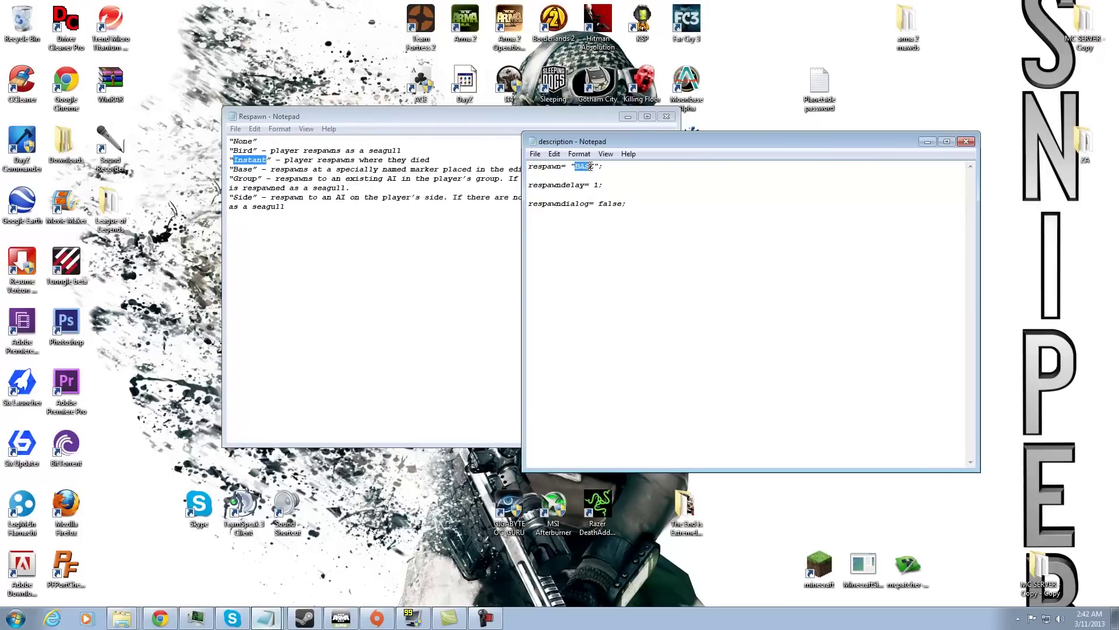
click(535, 155)
click(556, 194)
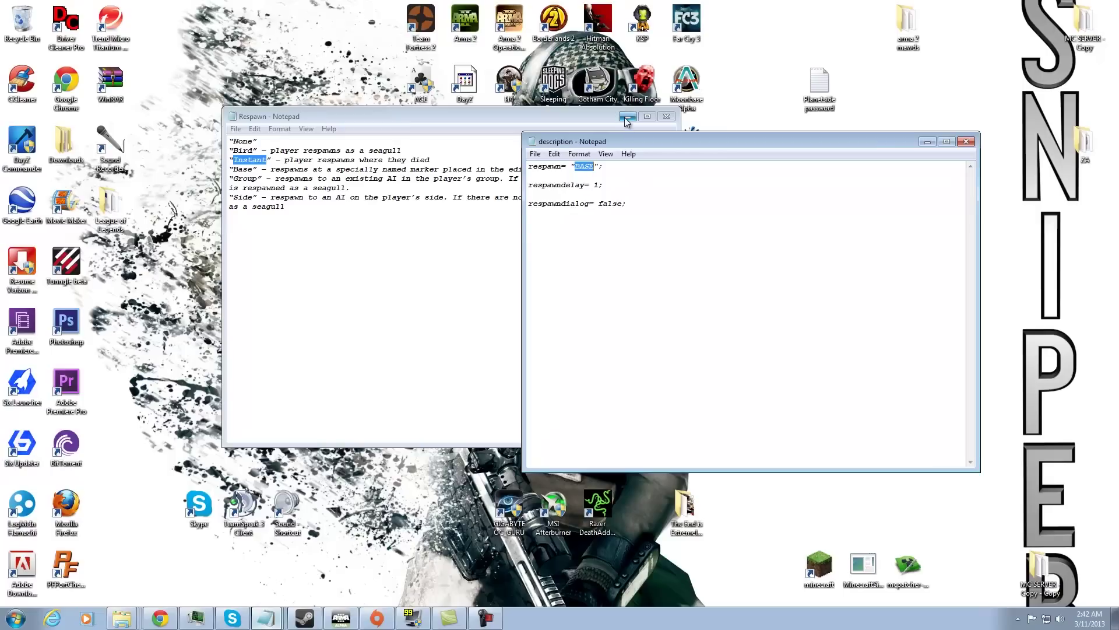
click(666, 116)
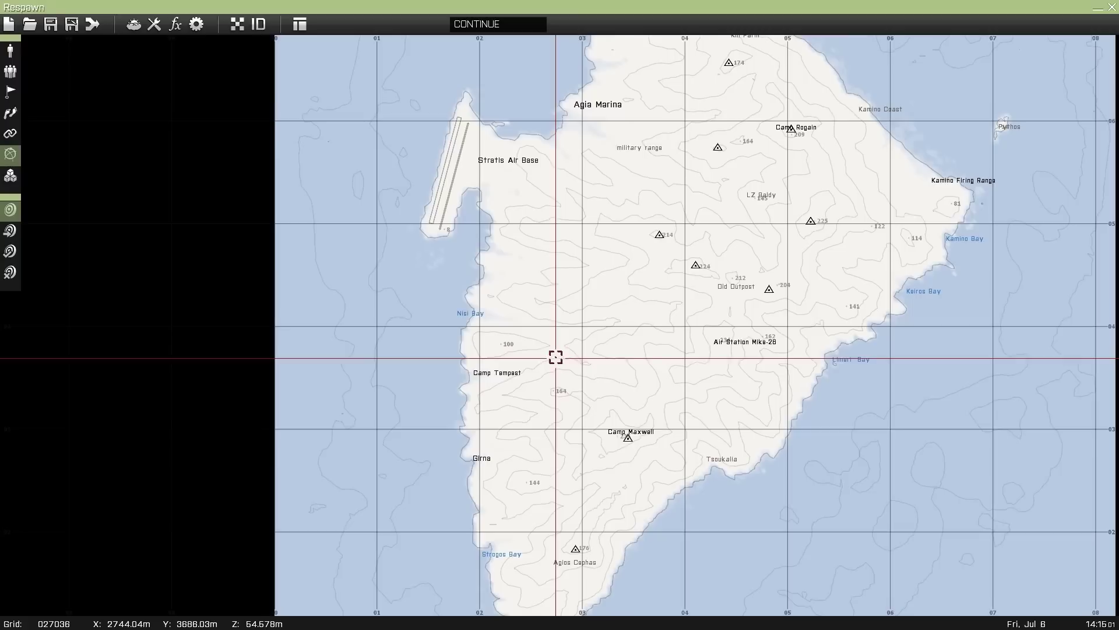
Switch to the Arma 3 editor and load the Respawn mission on the Stratis map
scroll(487, 233, up, 3)
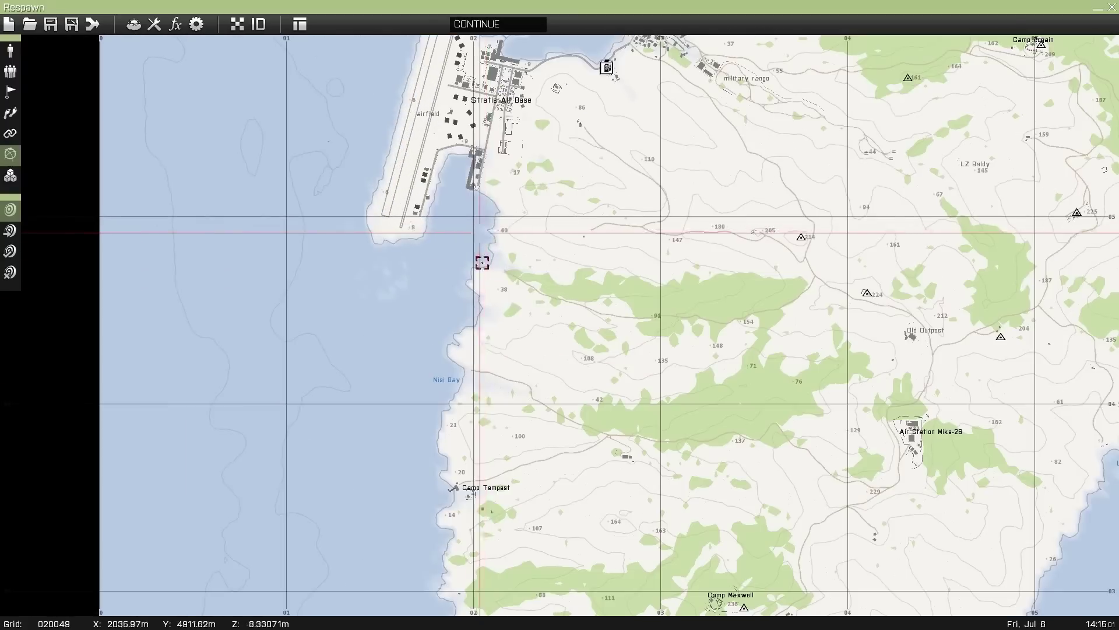
scroll(375, 175, down, 2)
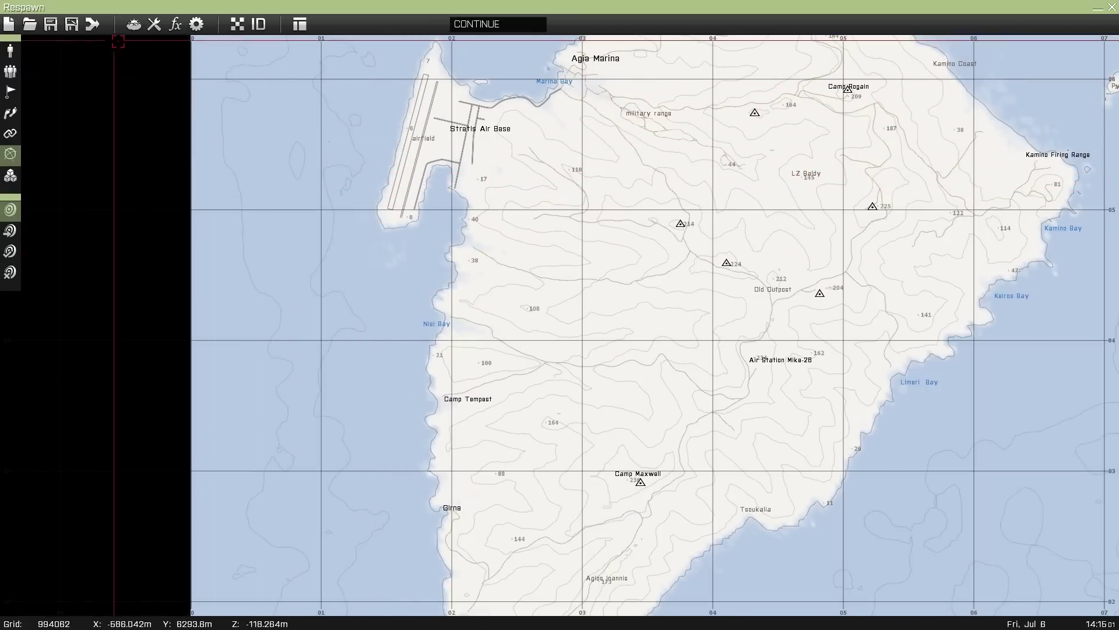
click(25, 33)
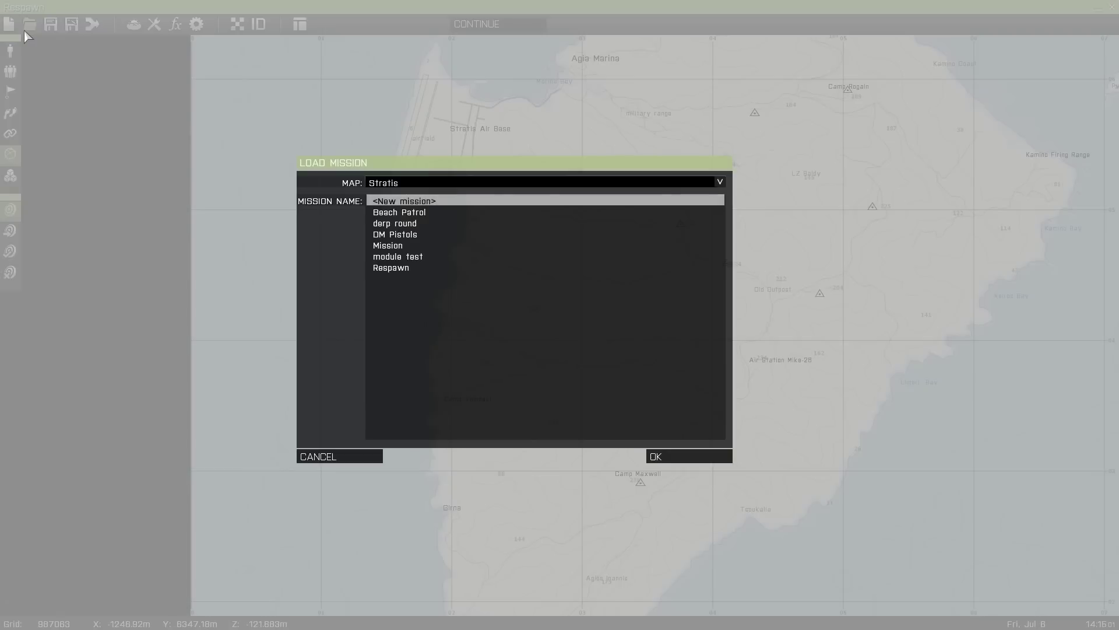
click(402, 267)
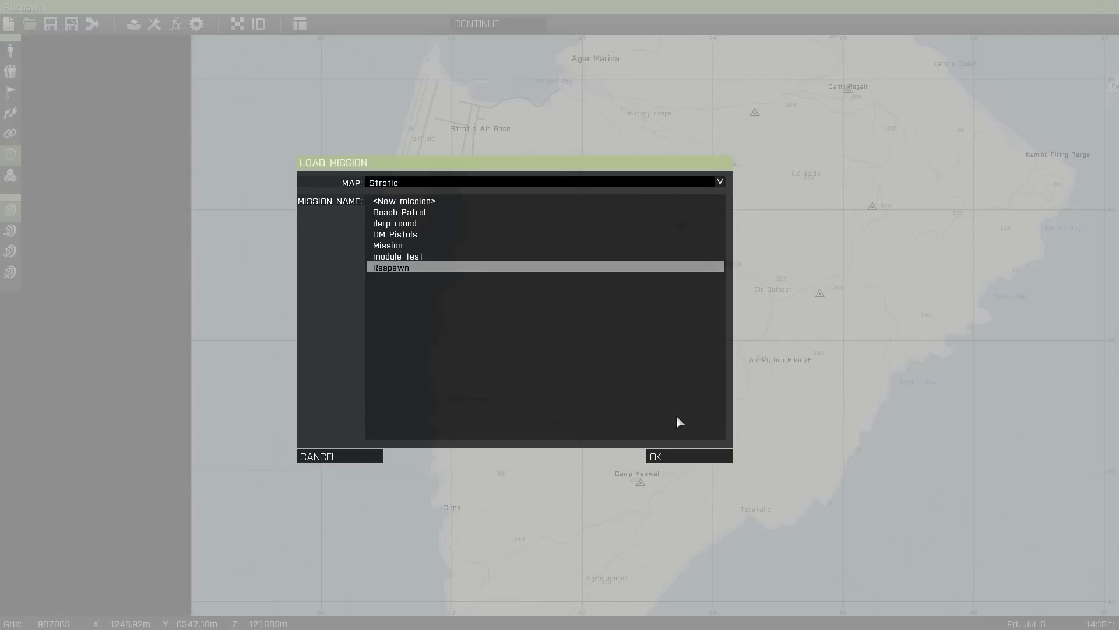
click(688, 456)
Insert an Empty icon marker named respawn_west on the airfield at Stratis Air Base
scroll(416, 217, down, 6)
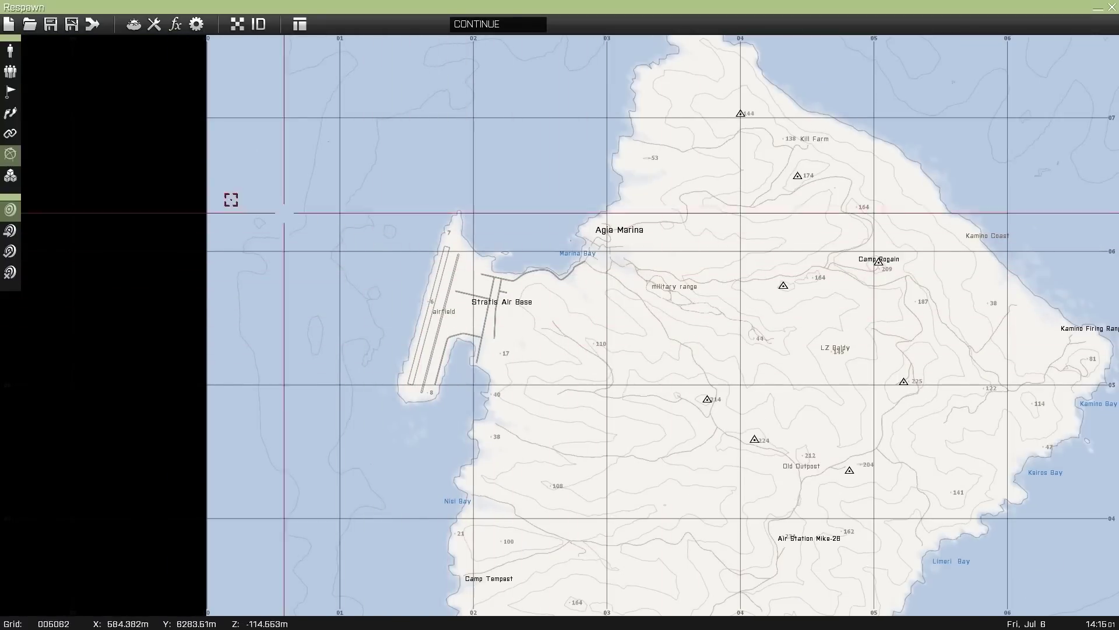
scroll(418, 303, down, 3)
scroll(460, 323, up, 3)
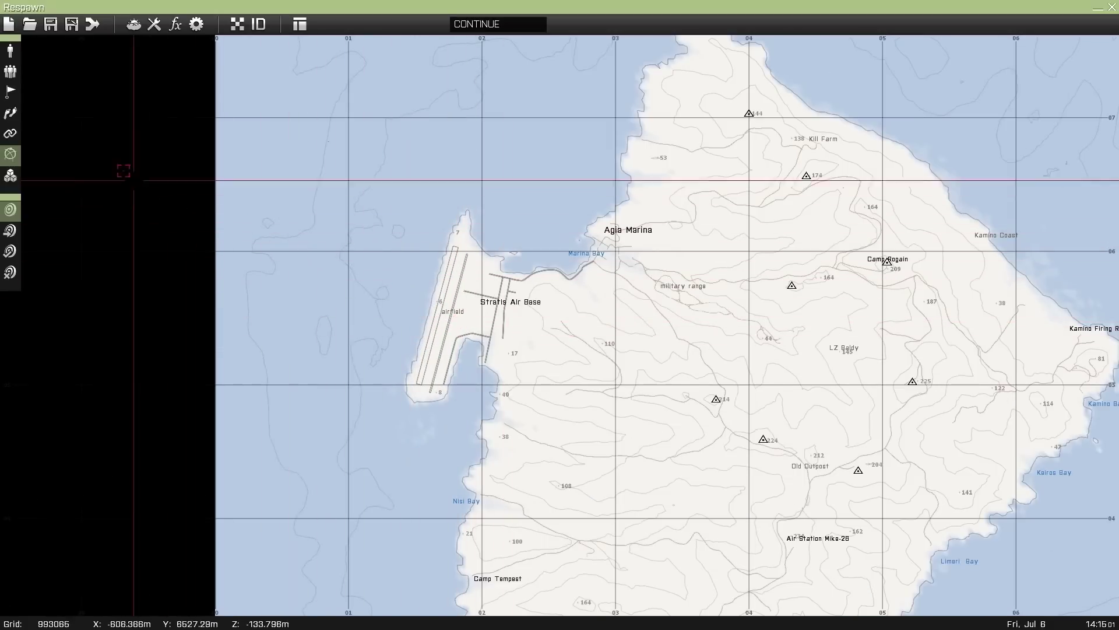
scroll(441, 370, up, 2)
scroll(434, 355, up, 1)
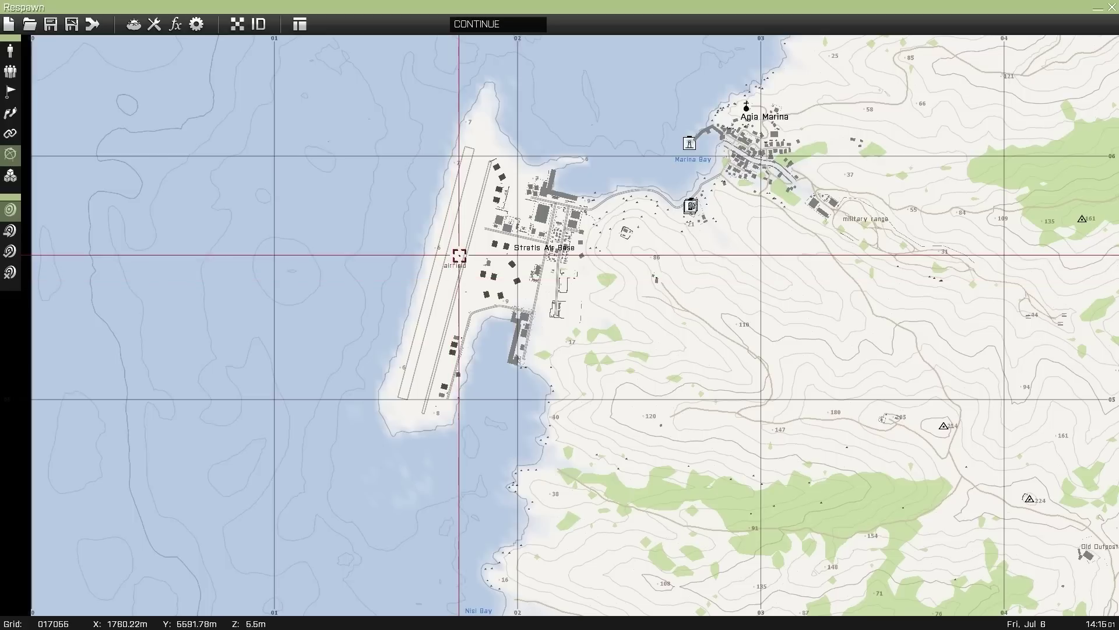
scroll(455, 268, down, 2)
scroll(442, 278, up, 3)
scroll(449, 280, up, 3)
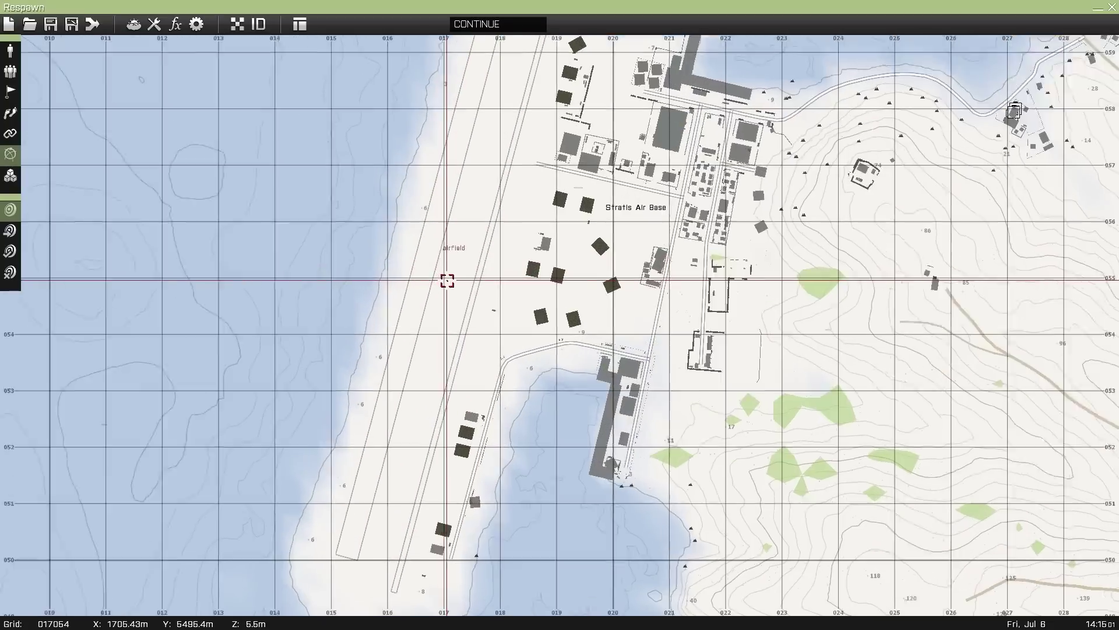
scroll(457, 262, down, 1)
double_click(468, 296)
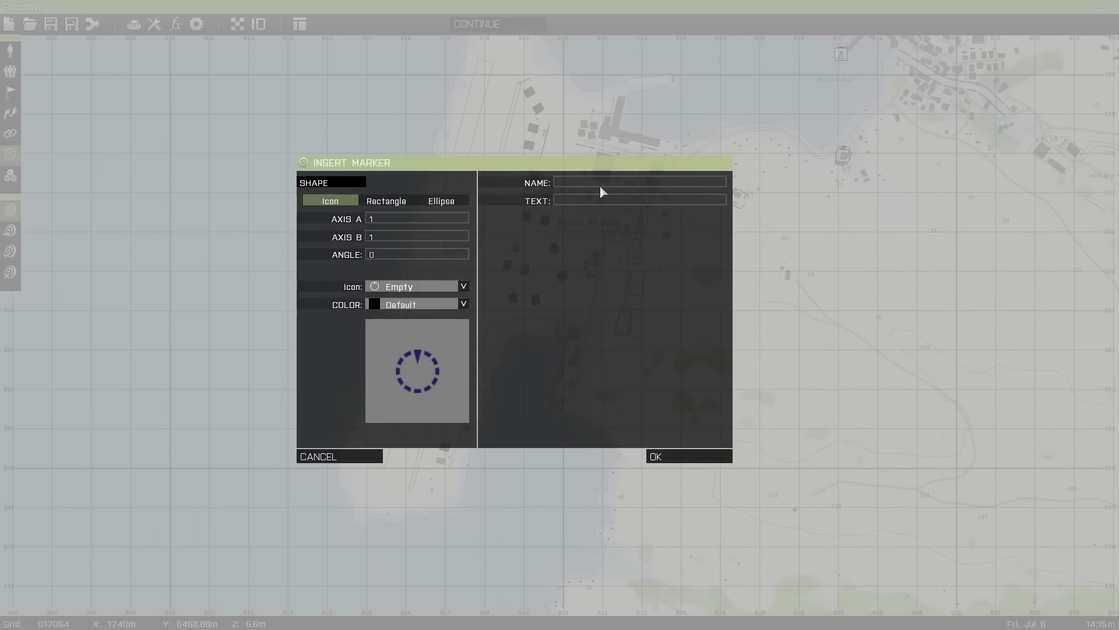
text(reds)
key(BackSpace)
click(669, 460)
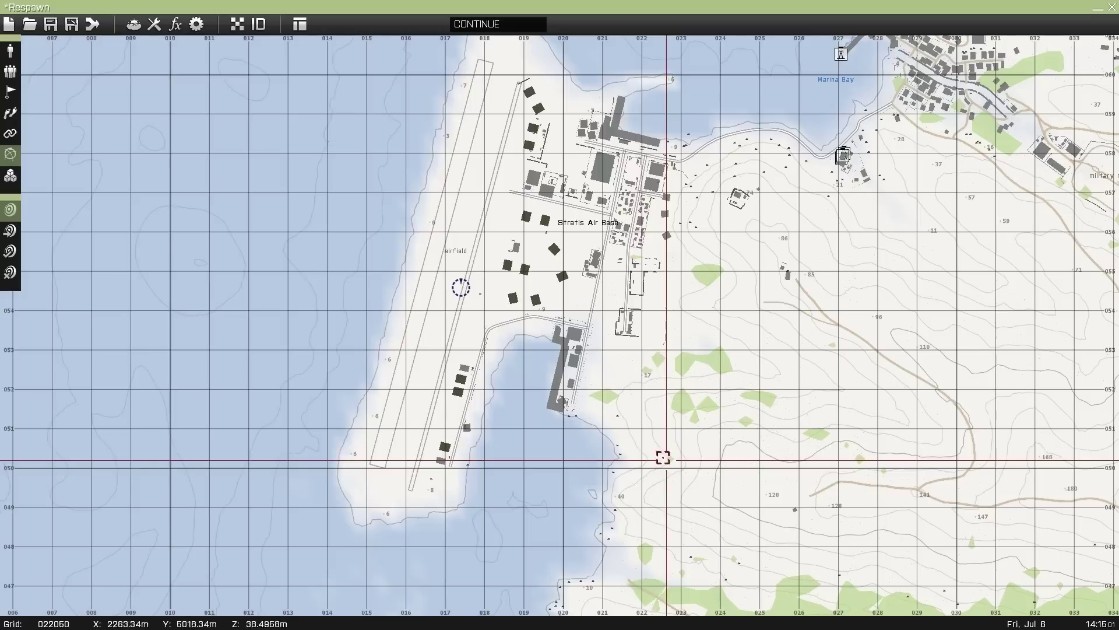
Insert a BLUFOR player unit on the airfield, northwest of the respawn_west marker, choosing its class and unit type
key(Delete)
key(F1)
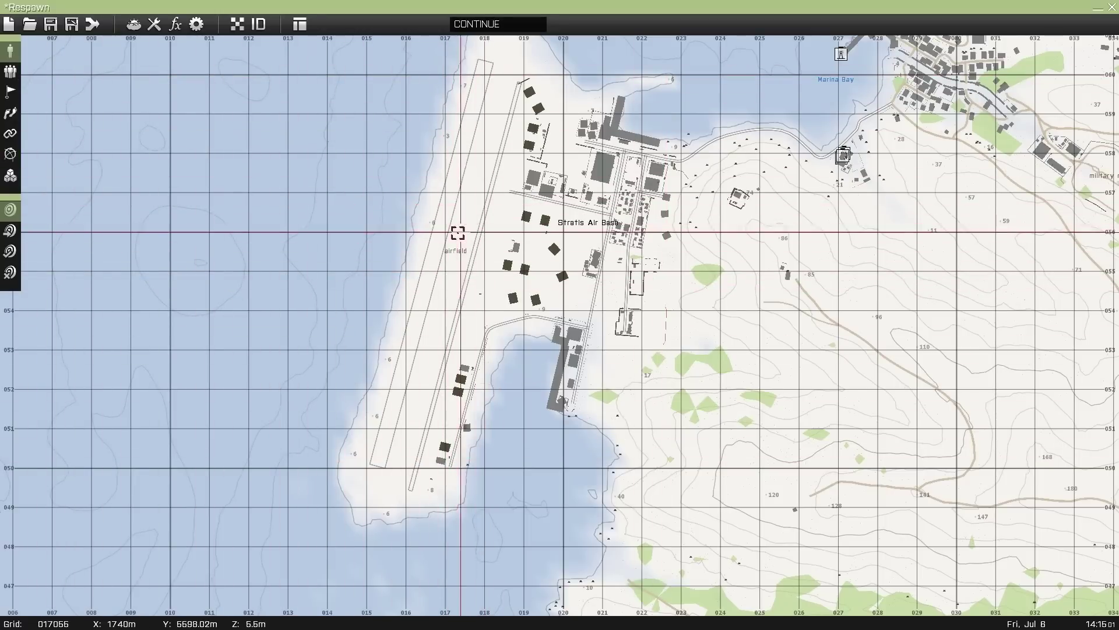
scroll(430, 257, up, 3)
double_click(430, 290)
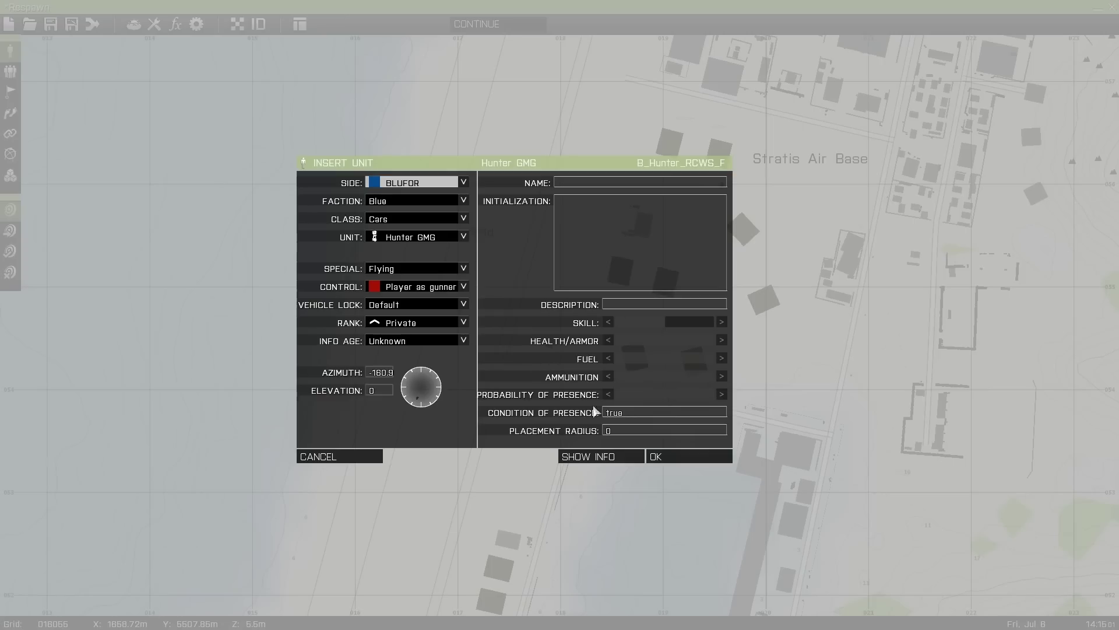
click(435, 219)
click(422, 225)
click(420, 220)
click(411, 233)
click(691, 460)
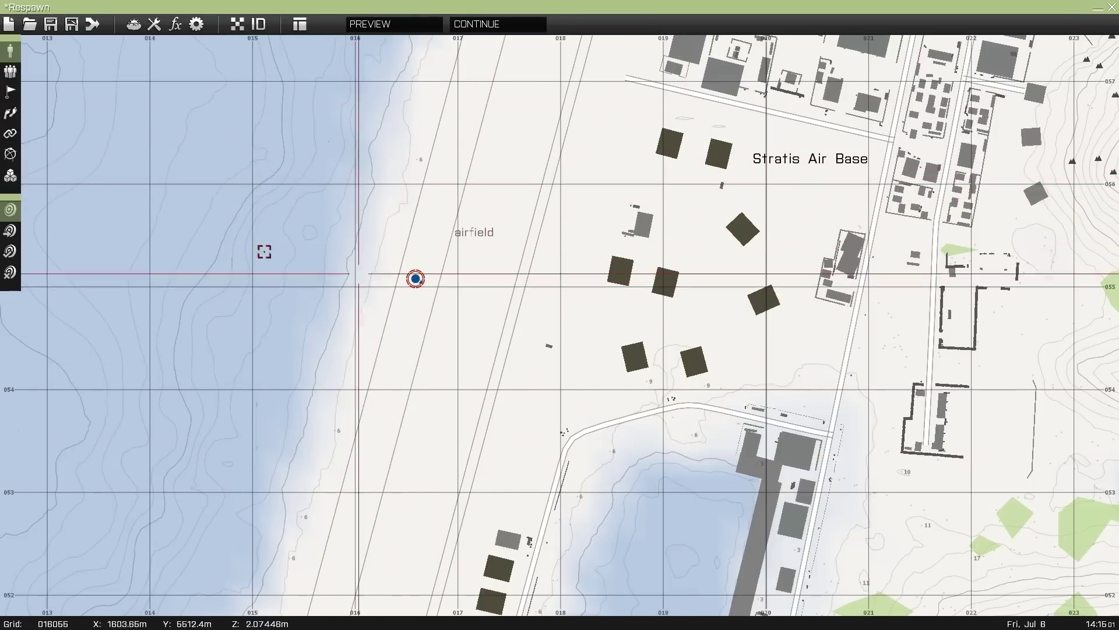
Add a second marker named respawn_east near the respawn_west marker, and delete it again
click(10, 154)
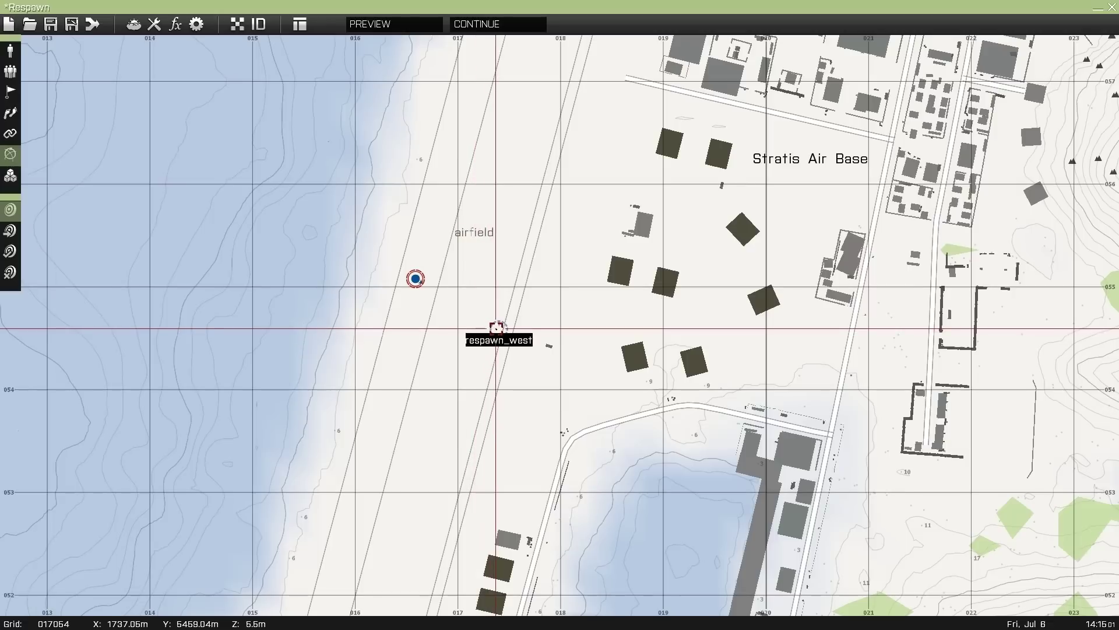
double_click(513, 299)
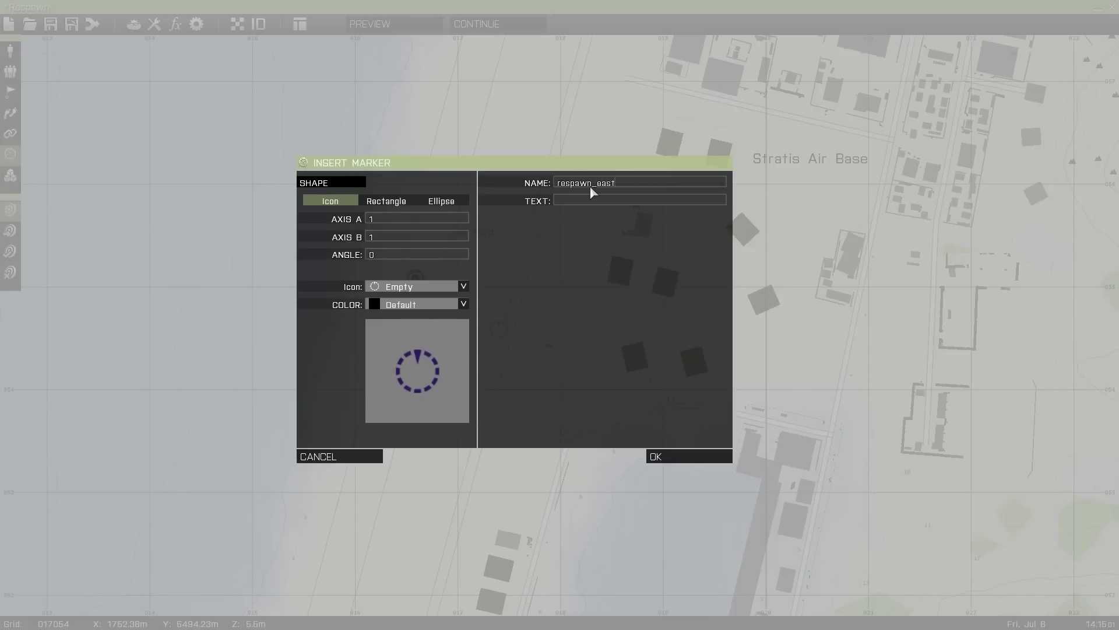
click(661, 460)
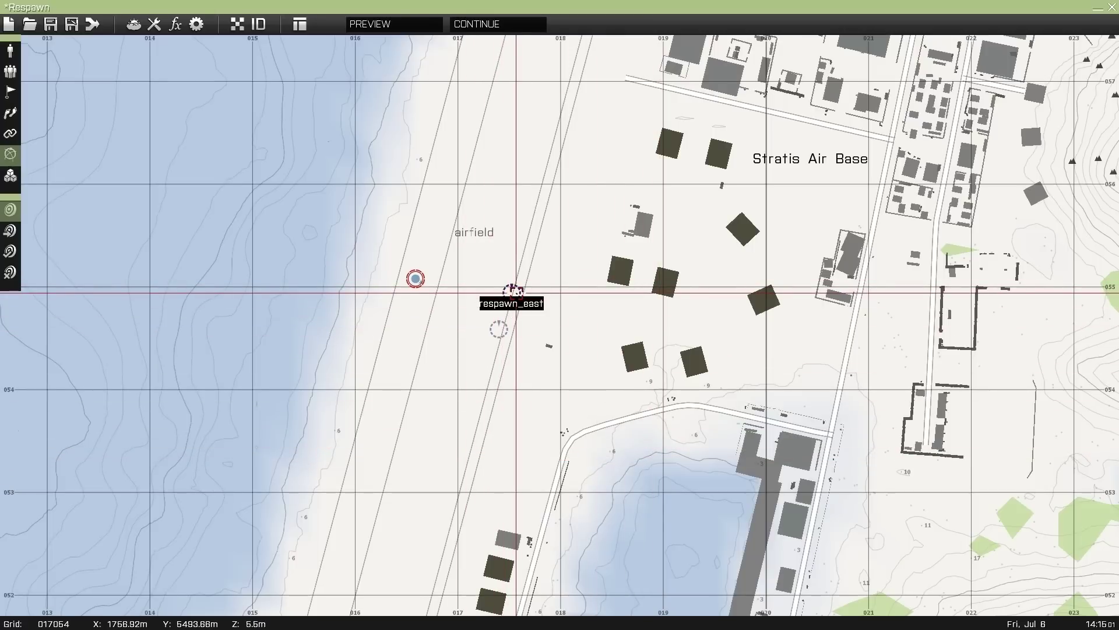
key(Delete)
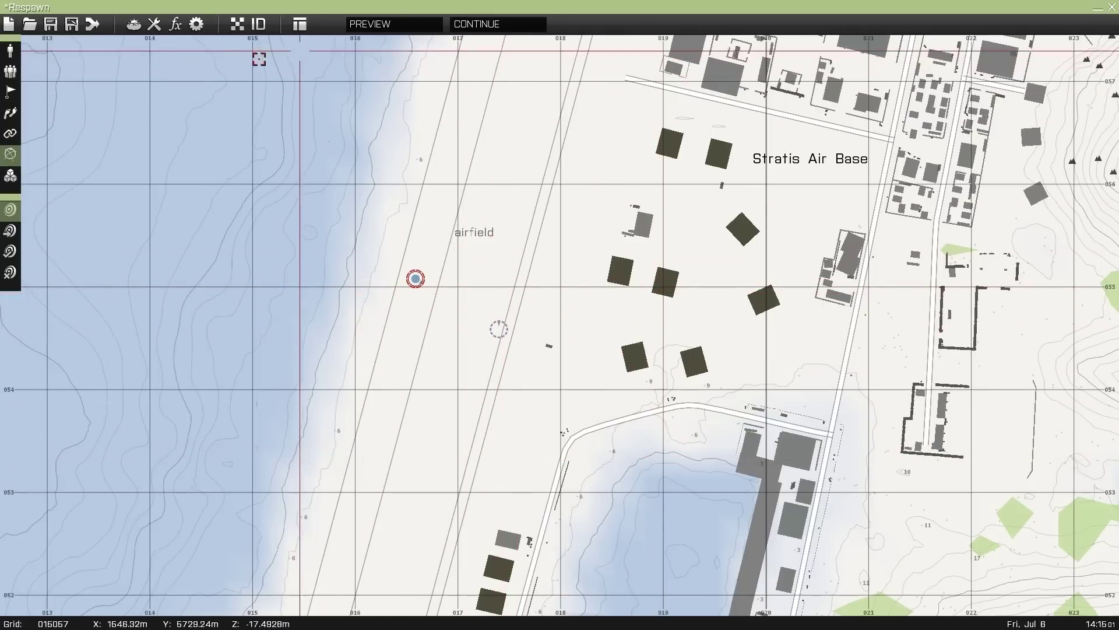
Save the Respawn mission with Save As, picking the export type
click(70, 24)
click(471, 201)
click(471, 235)
click(691, 455)
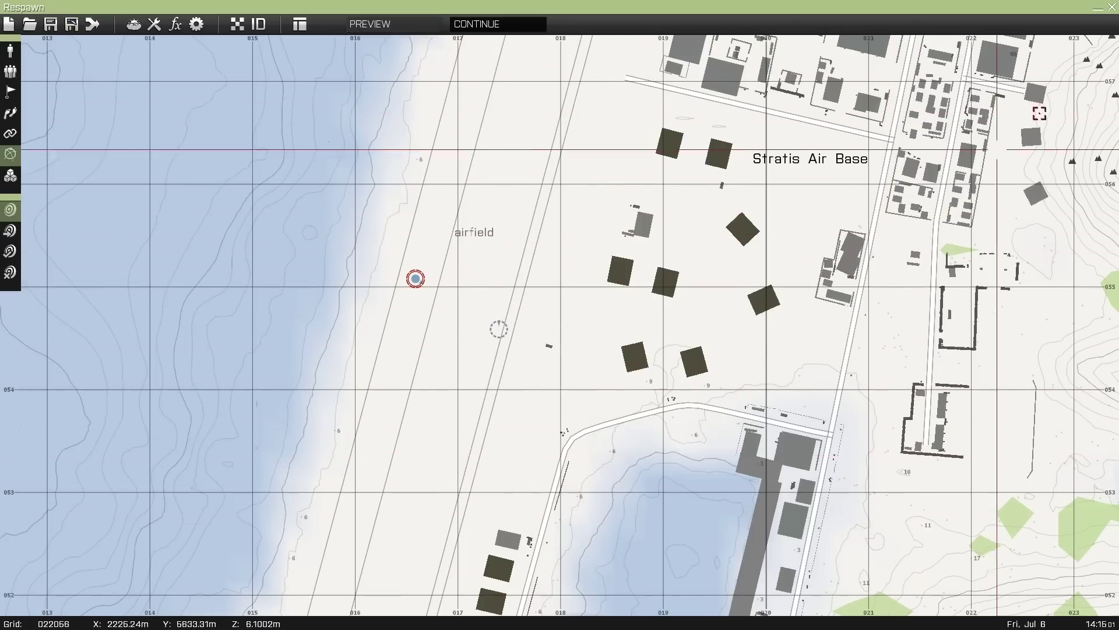
Exit the mission editor to the main menu and open the setup for hosting a new multiplayer server
click(1112, 8)
click(503, 295)
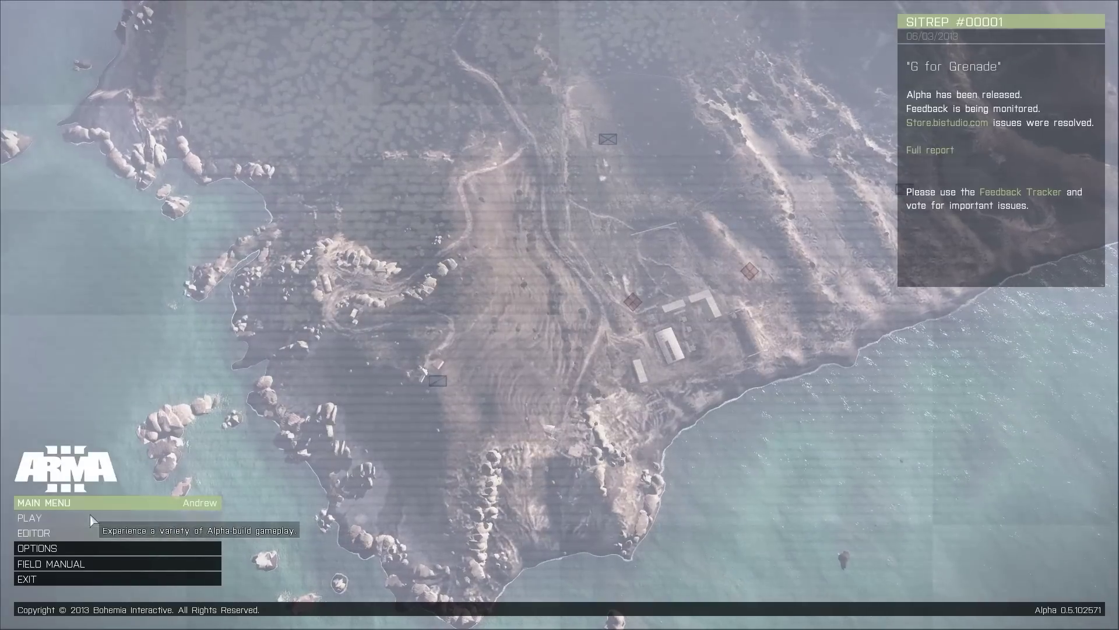
click(90, 518)
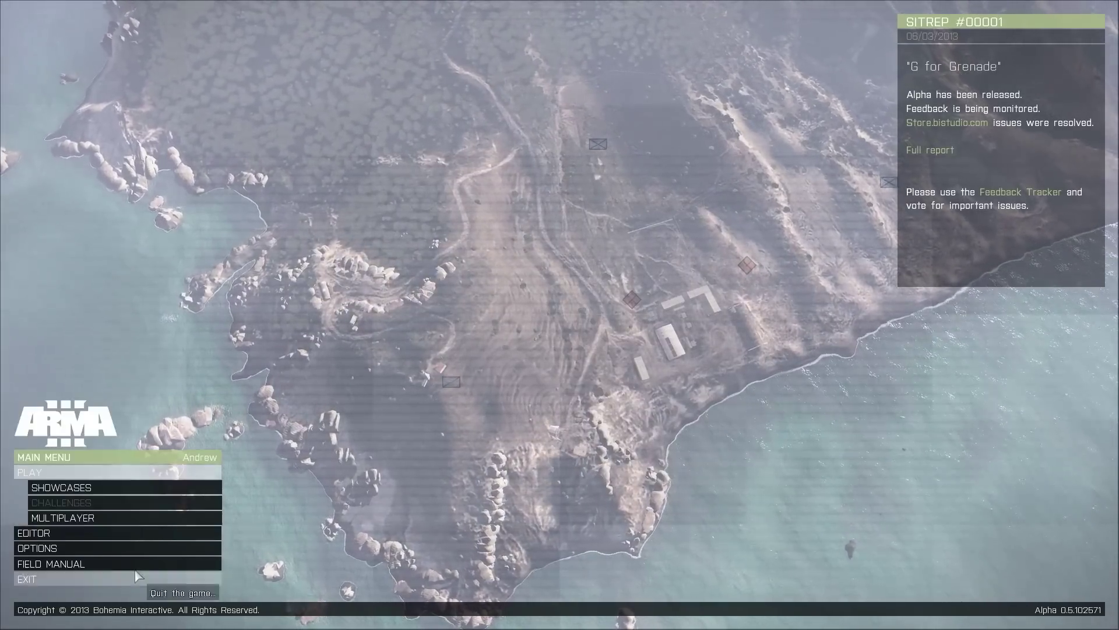
click(100, 516)
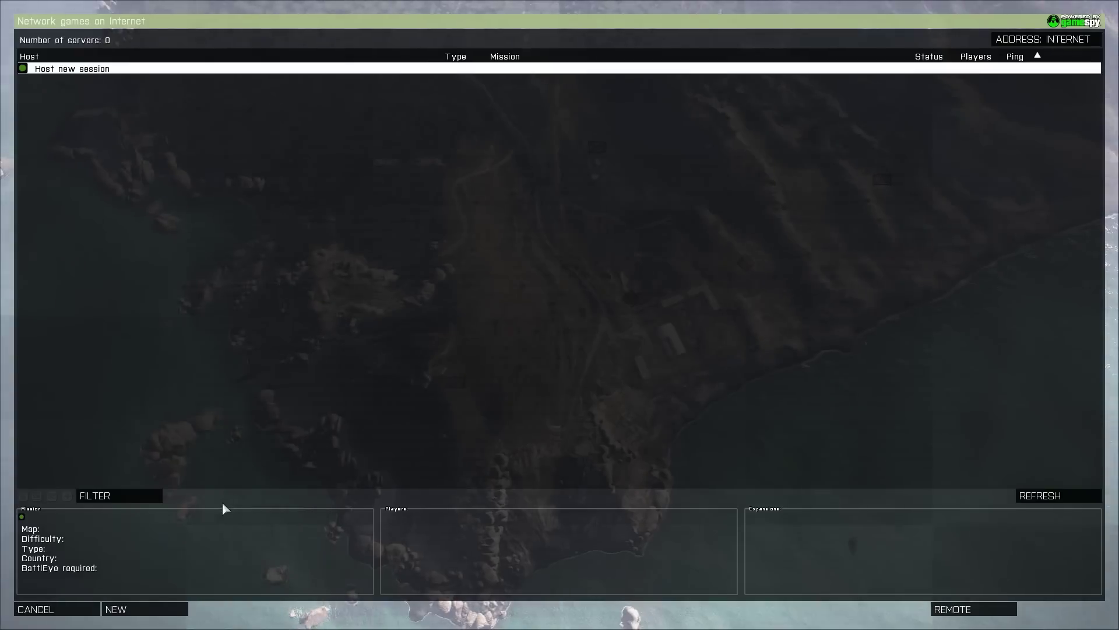
click(131, 607)
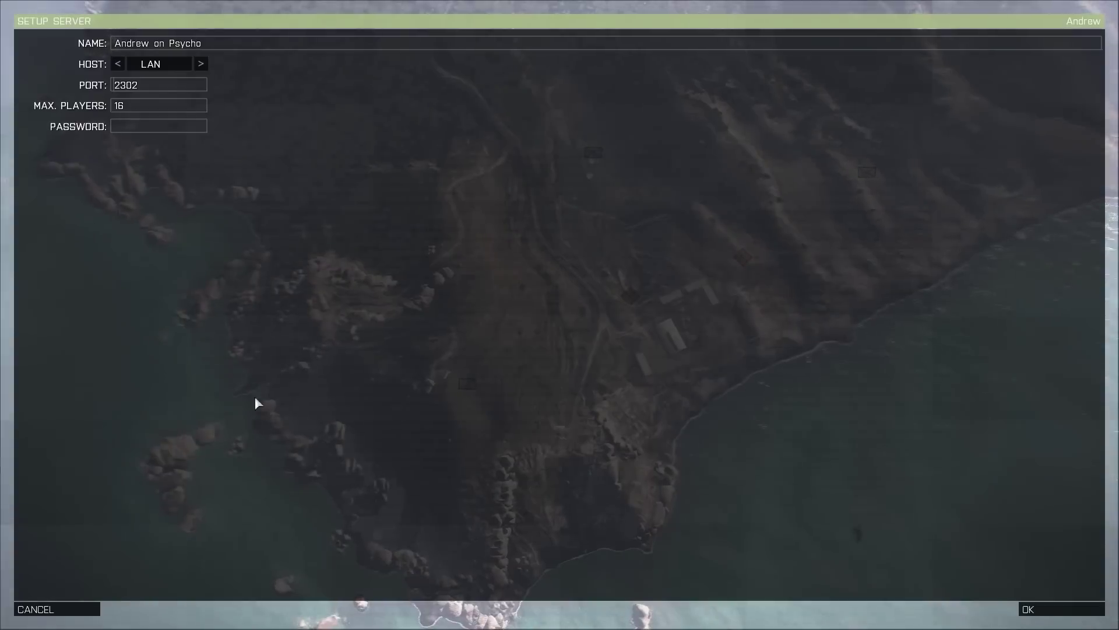
Create the LAN server with the default name, port and player limit and no password, and load the Respawn mission on Stratis
drag(231, 46, 71, 45)
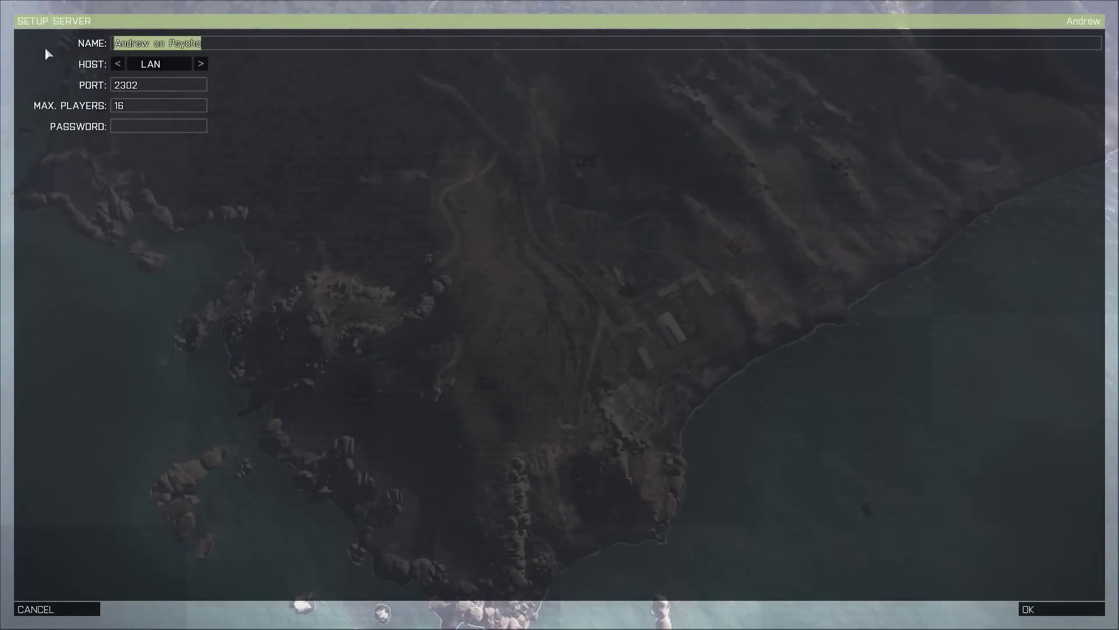
key(Right)
click(156, 121)
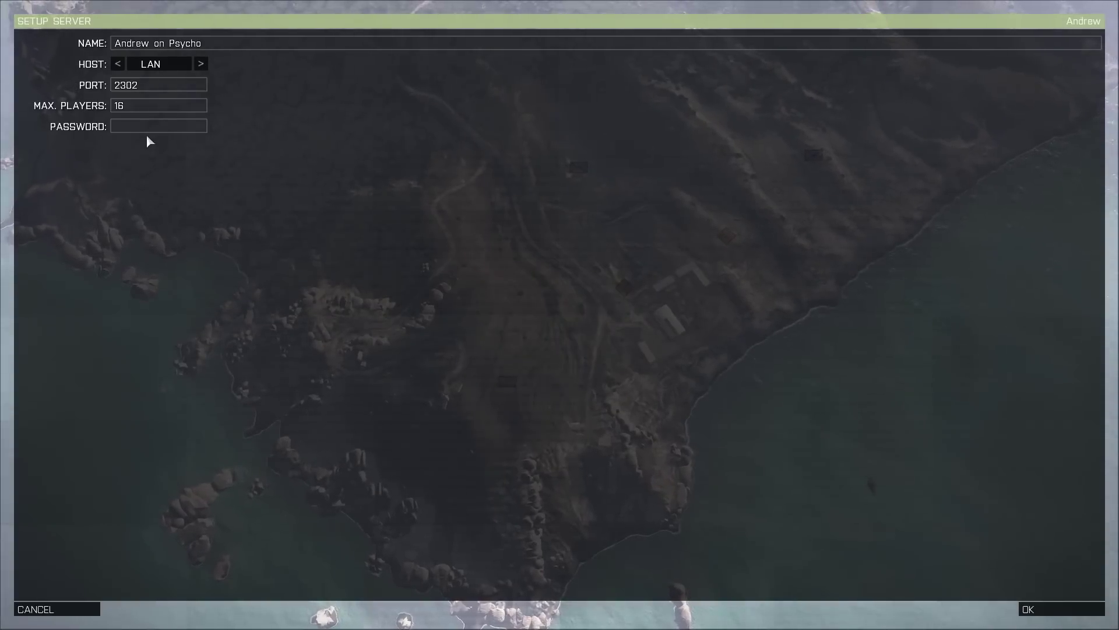
click(1083, 613)
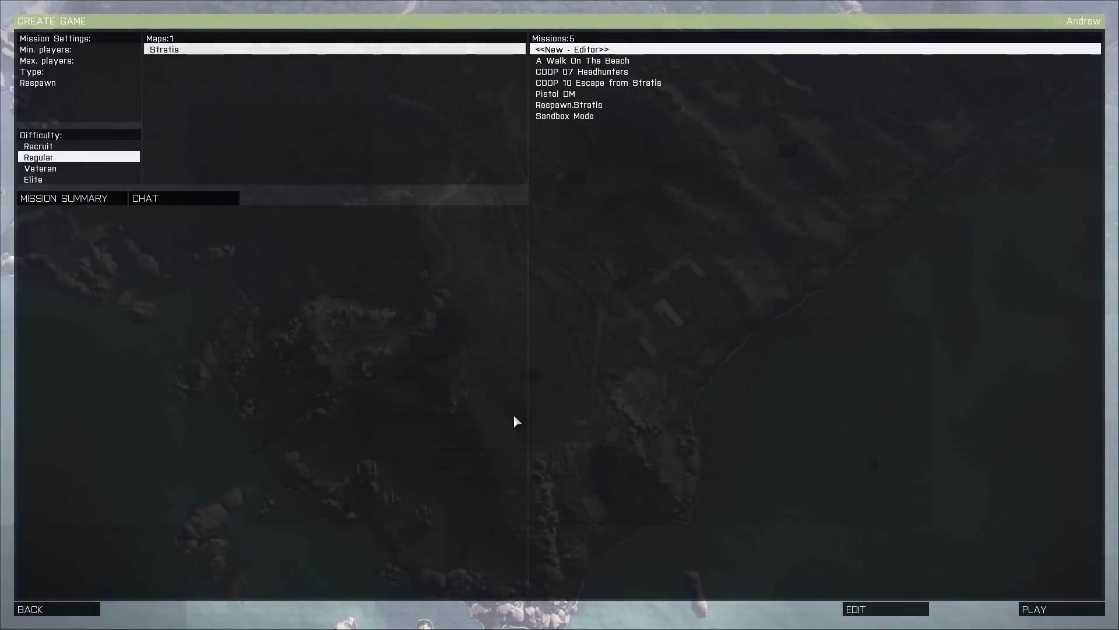
click(570, 106)
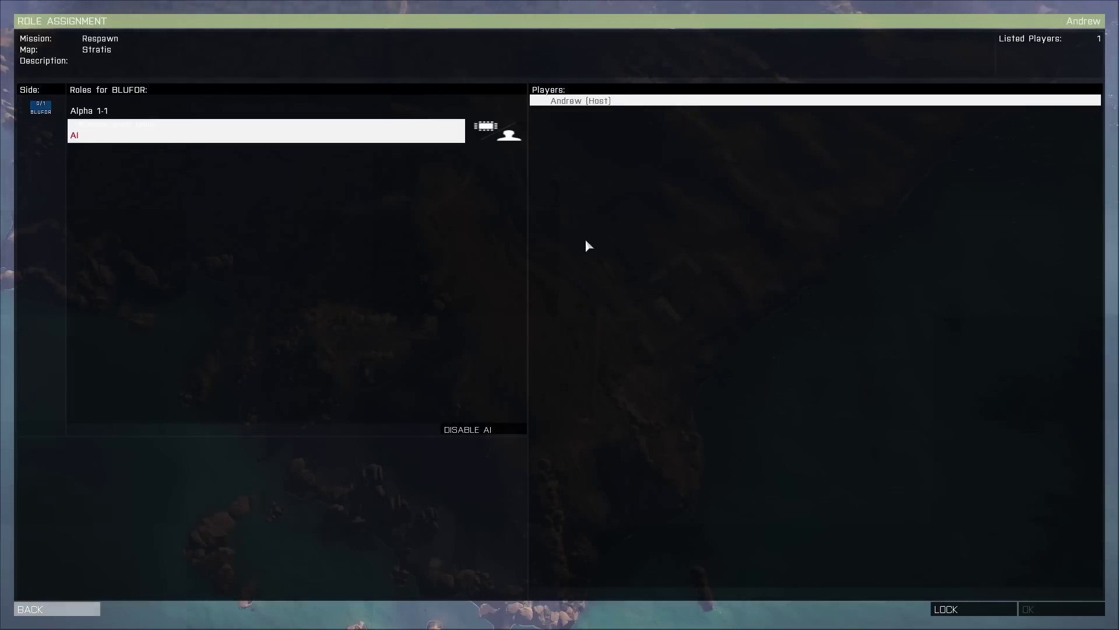
Take the BLUFOR Alpha 1-1 rifleman group leader role and start the mission past the briefing map
click(254, 125)
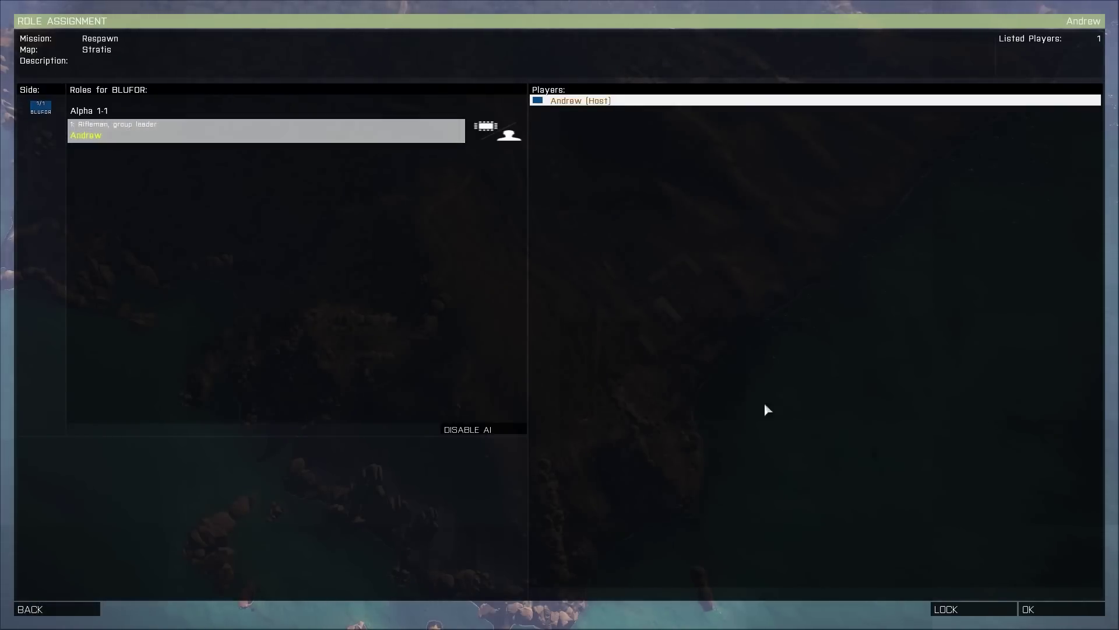
click(1049, 609)
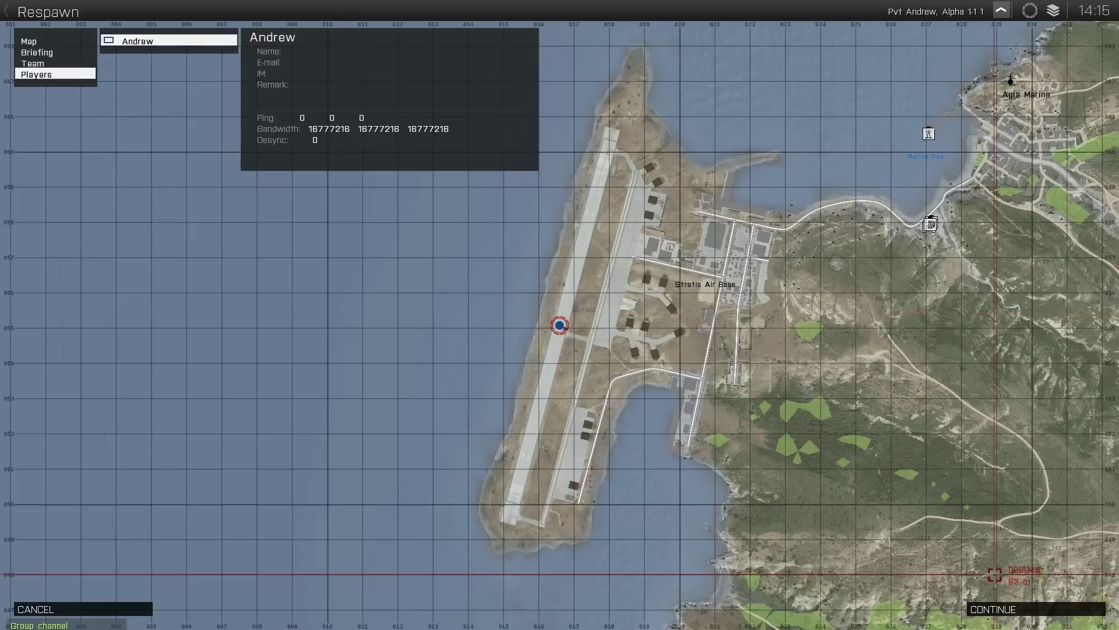
click(1001, 609)
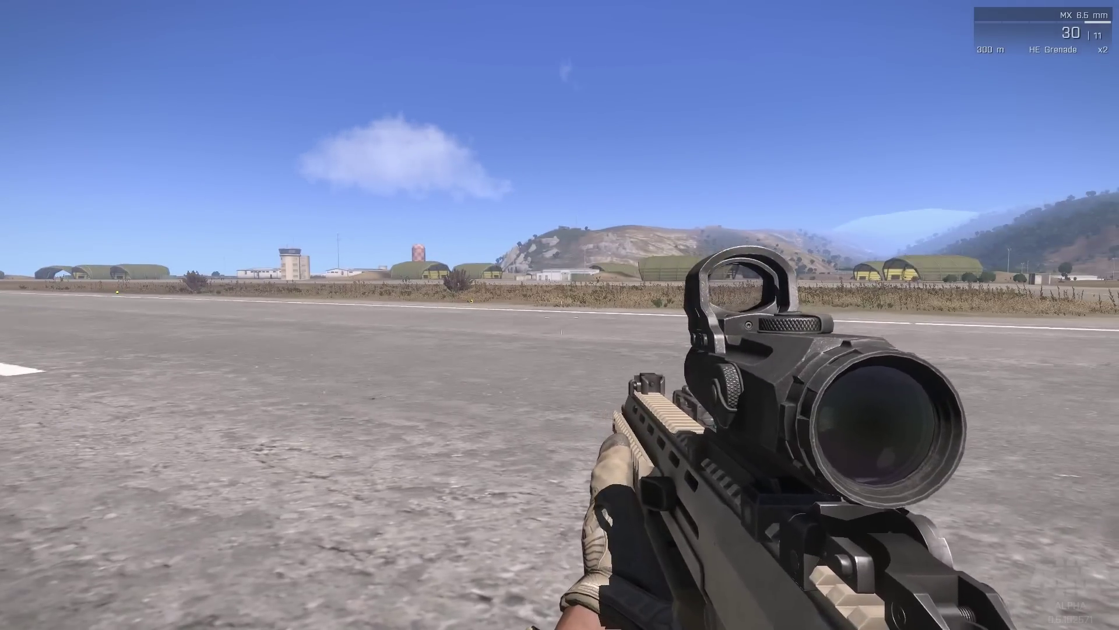
Check the soldier's starting position on the in-game map and look across the airfield through the rifle scope
key(m)
scroll(617, 340, up, 2)
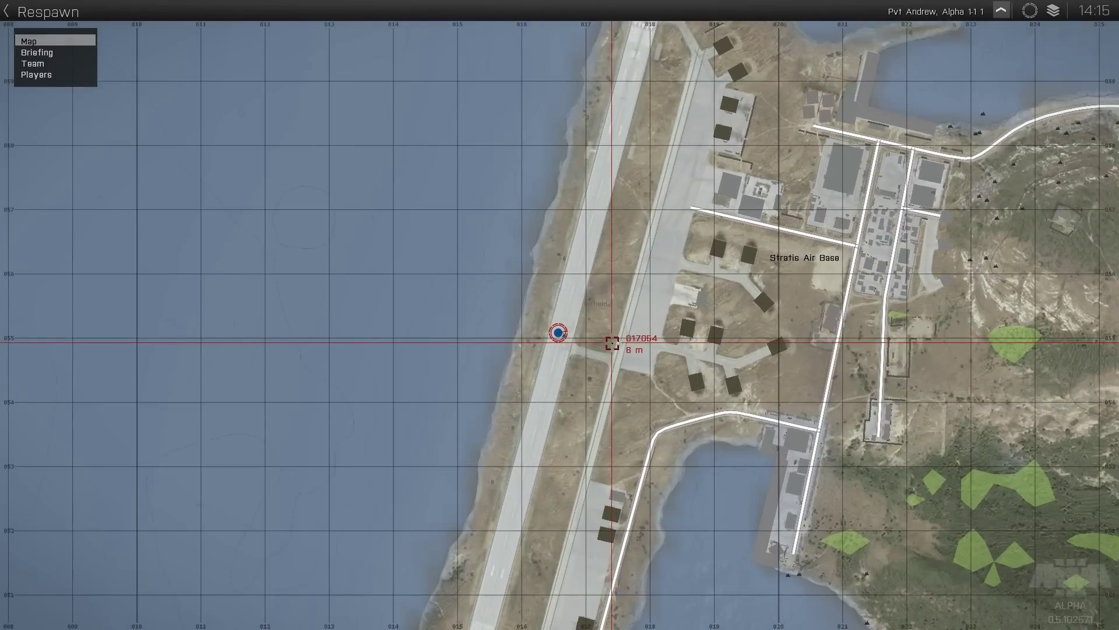
key(m)
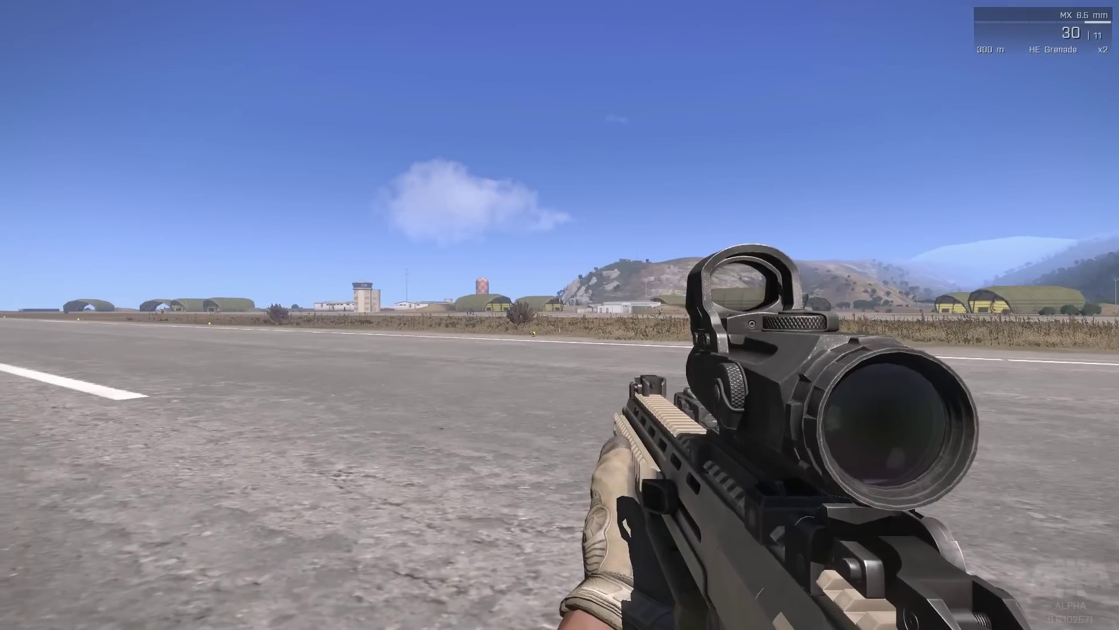
right_click(559, 314)
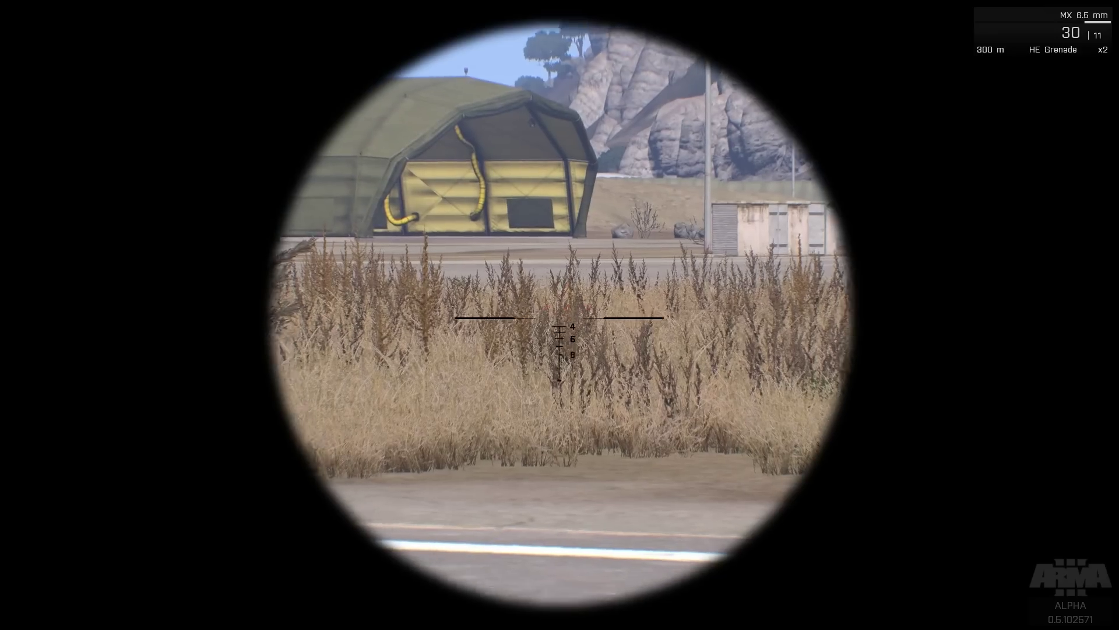
right_click(559, 315)
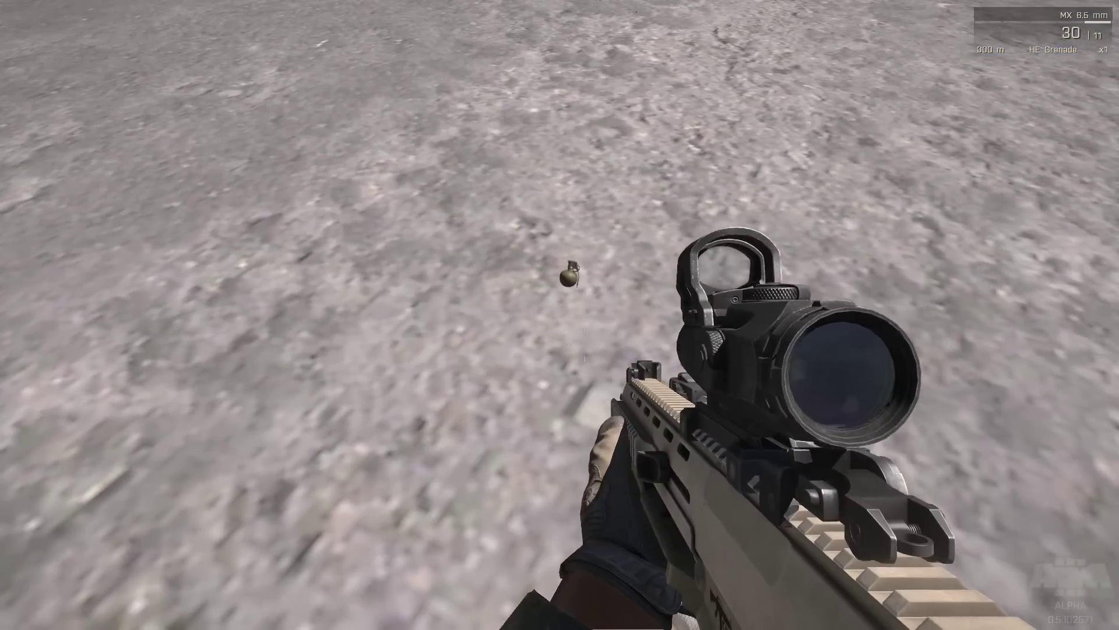
Kill the soldier with an HE grenade thrown at his own feet, firing the rifle meanwhile, to test the respawn
key(g)
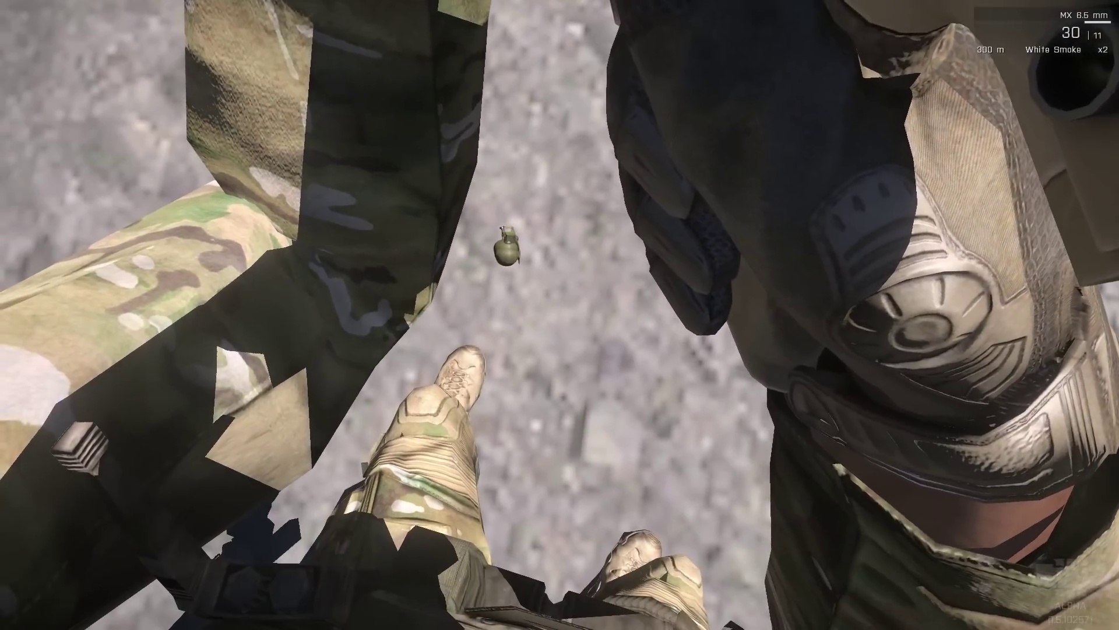
click(560, 315)
click(560, 315)
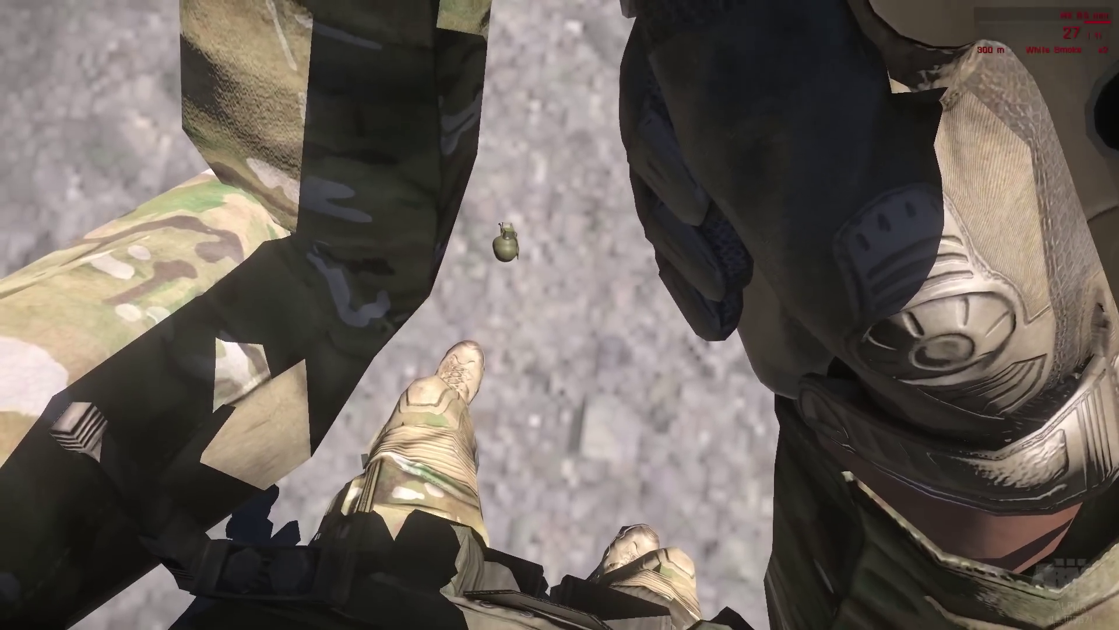
click(559, 315)
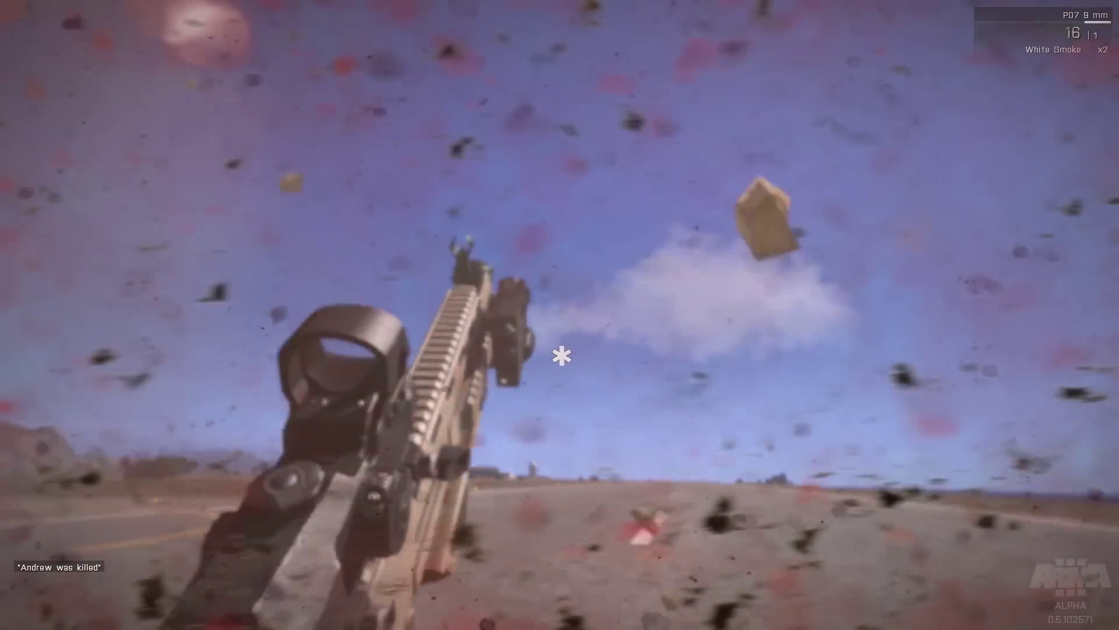